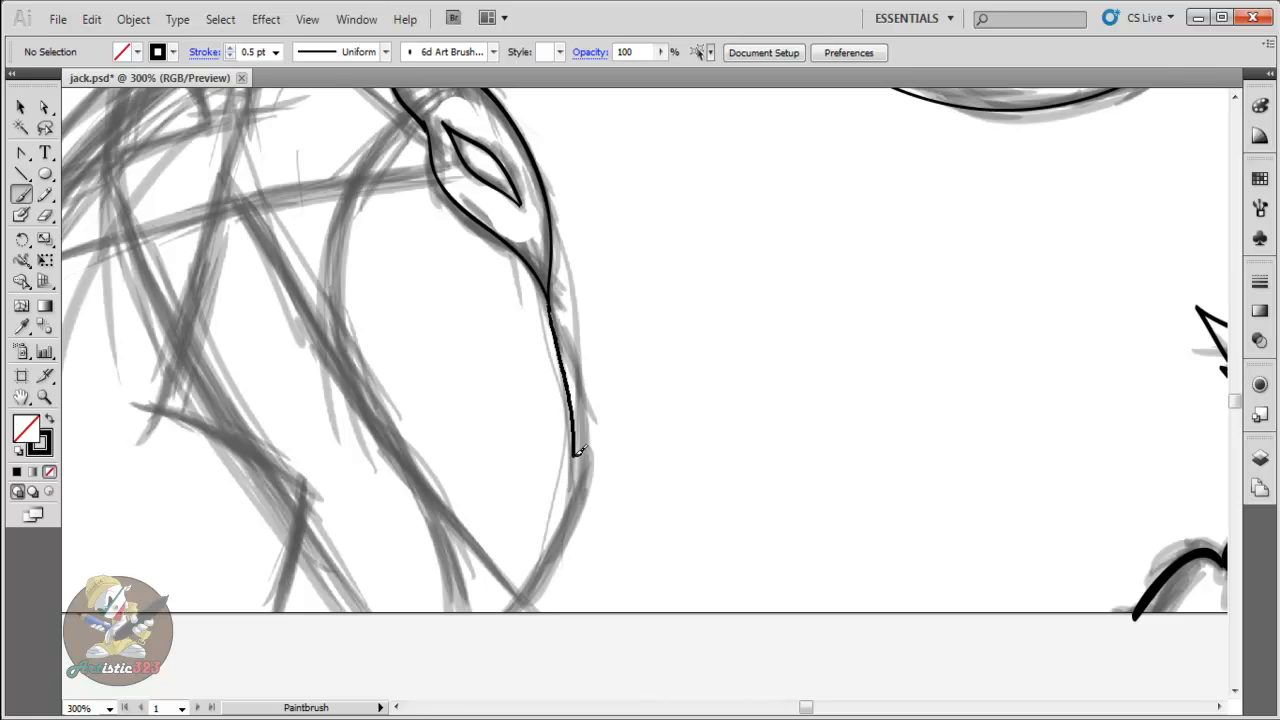
- Draw a straight-segment outline of the three-pointed bow-tie wing with the Pen tool, starting and ending at the leaf-shaped centre piece
scroll(1235, 110, "up", 3)
left_click(397, 708)
key("ctrl+minus")
left_click(1235, 97)
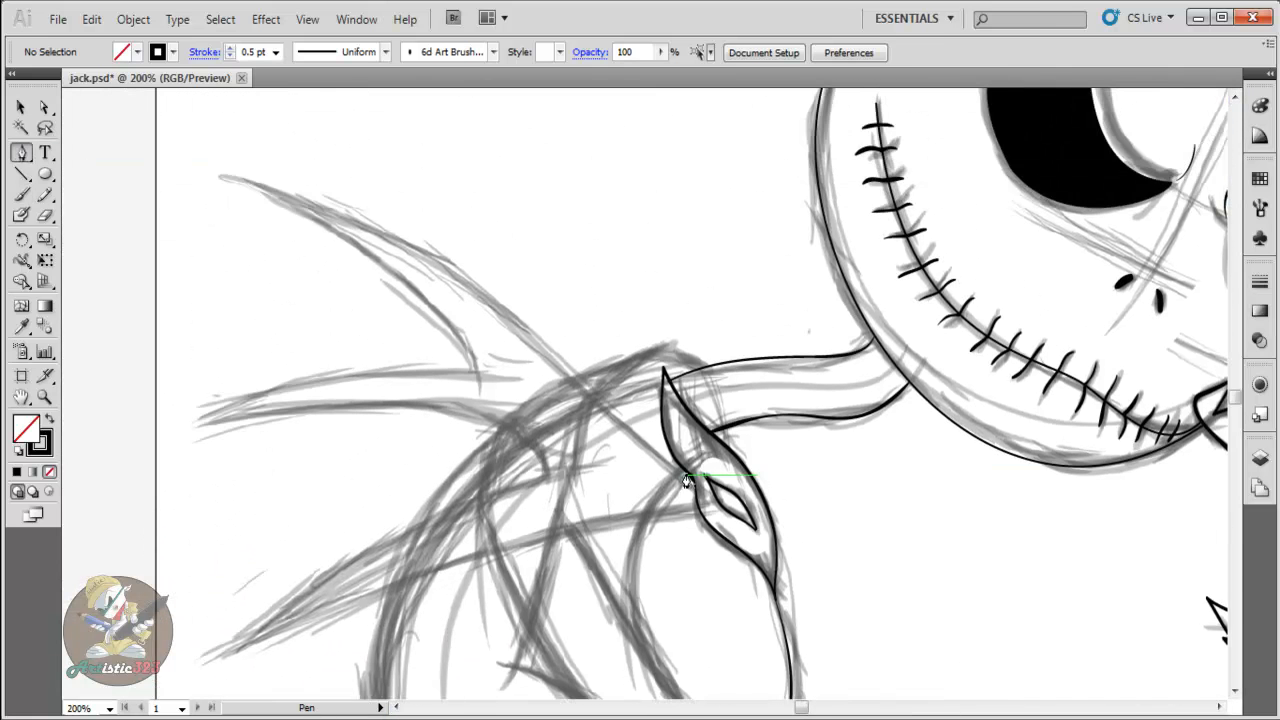
key("p")
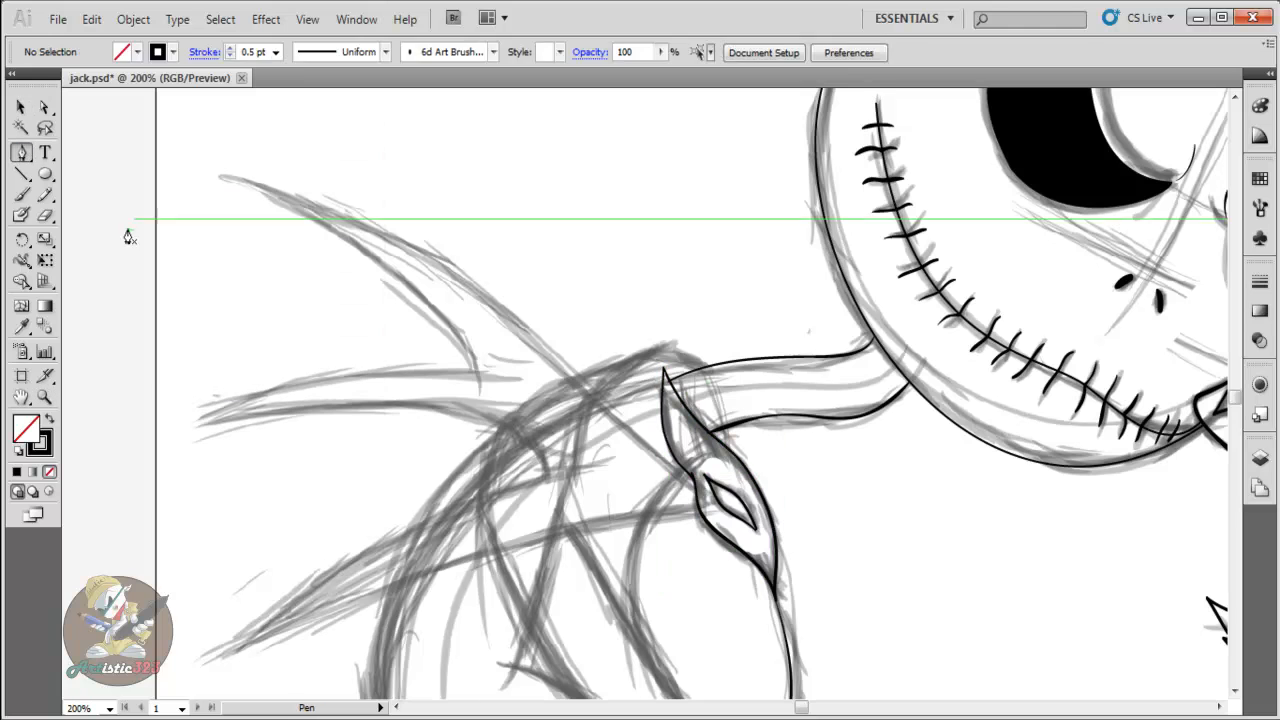
left_click(694, 484)
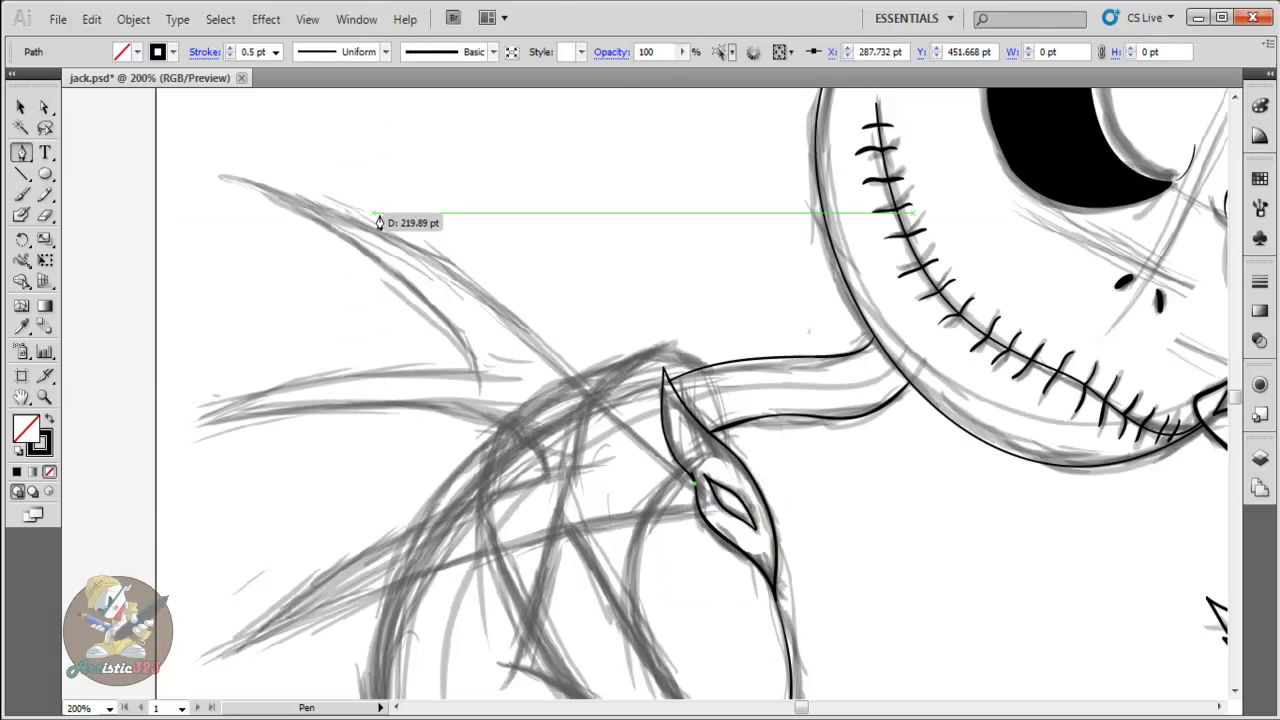
left_click(222, 180)
left_click(474, 373)
left_click(188, 416)
left_click(547, 476)
left_click(219, 655)
left_click(694, 510)
- Convert the wing outline's anchor points into curves so its edges follow the sketched spikes
left_click_drag(21, 152, 95, 217)
left_click_drag(222, 181, 583, 197)
left_click_drag(993, 292, 994, 293)
left_click(1219, 707)
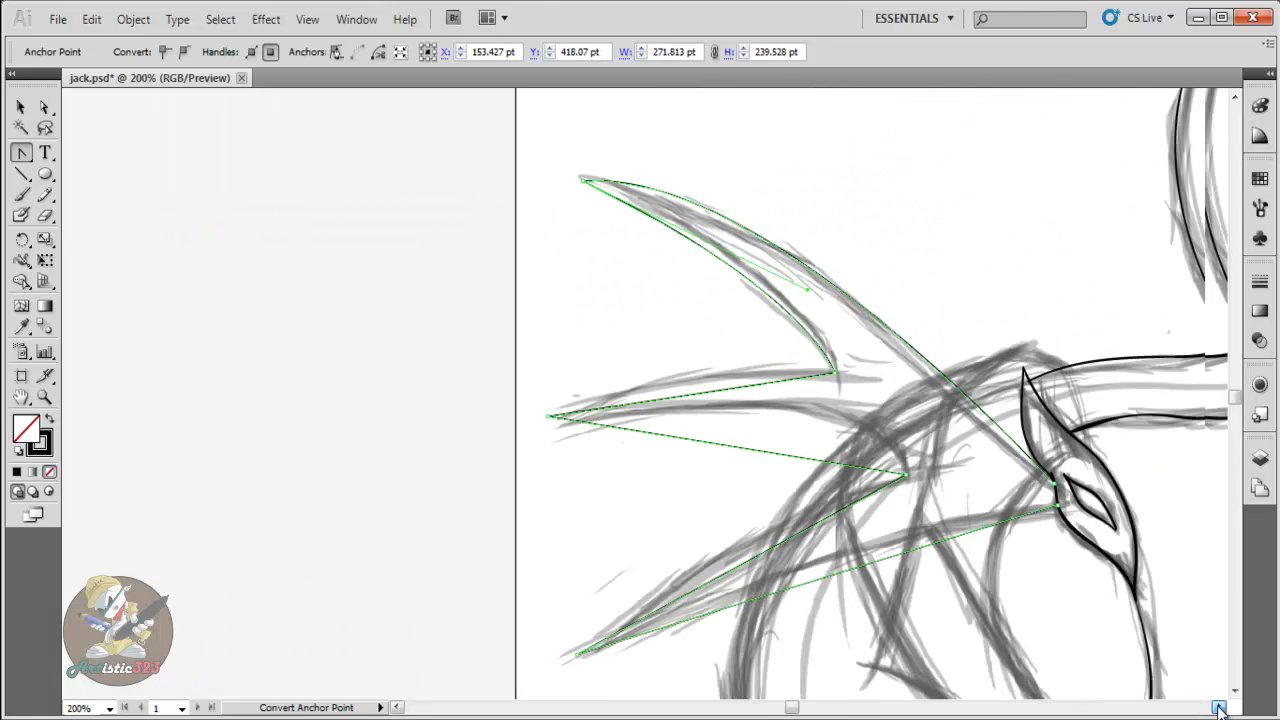
left_click_drag(482, 416, 790, 390)
left_click_drag(510, 653, 1105, 522)
left_click_drag(513, 179, 778, 210)
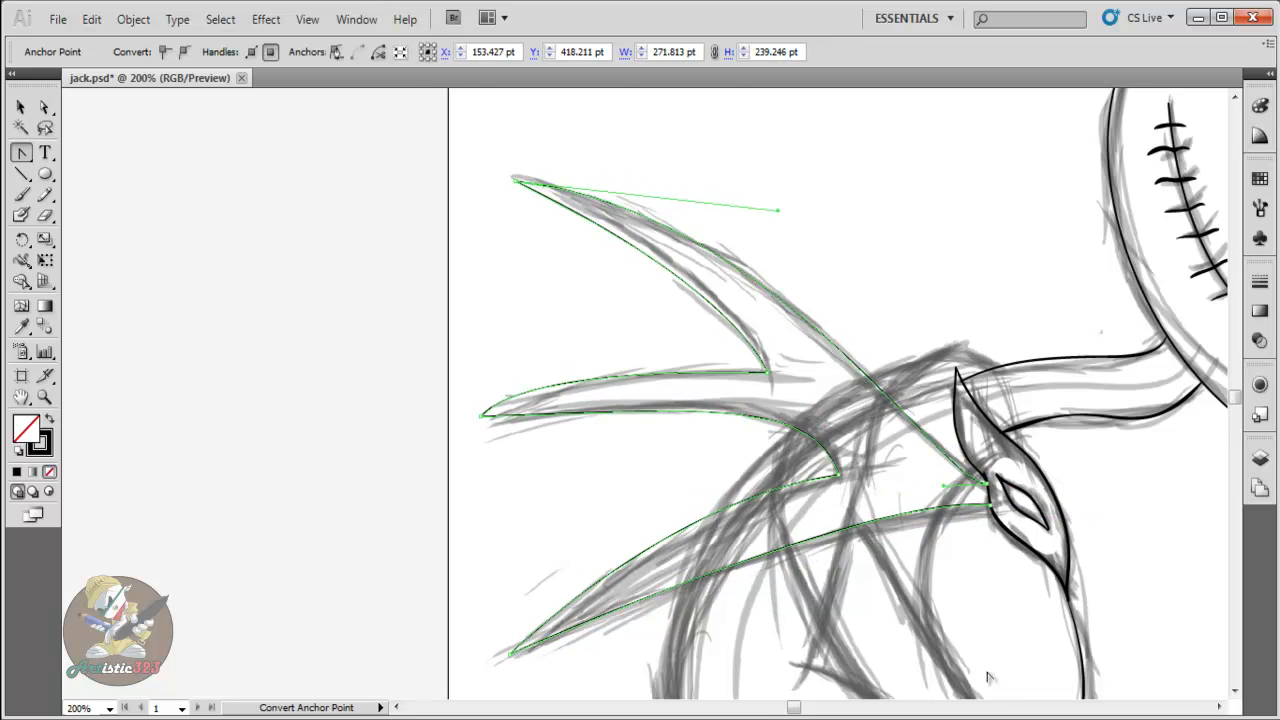
- Deselect the wing outline and toggle the sketch layer's visibility to check the line work
left_click(1219, 707)
left_click(1235, 691)
left_click(21, 107)
left_click(240, 180)
left_click(1260, 458)
left_click(1053, 491)
left_click(1053, 491)
- Set the wing outline's stroke weight to 0.75 pt and compare it with the sketch layer hidden and shown
left_click(762, 295)
left_click(276, 52)
left_click(264, 98)
left_click(850, 220)
left_click(1053, 491)
left_click(1053, 491)
left_click(276, 52)
left_click(269, 94)
- Hide the sketch layer and set the wing outline's stroke weight to 1 pt
left_click(1053, 491)
left_click(784, 306)
left_click(276, 52)
left_click(264, 111)
left_click(304, 277)
- Show the sketch layer and trace the long jacket line from the lowest spike's underside to the bottom end of the body outline
left_click_drag(21, 153, 84, 154)
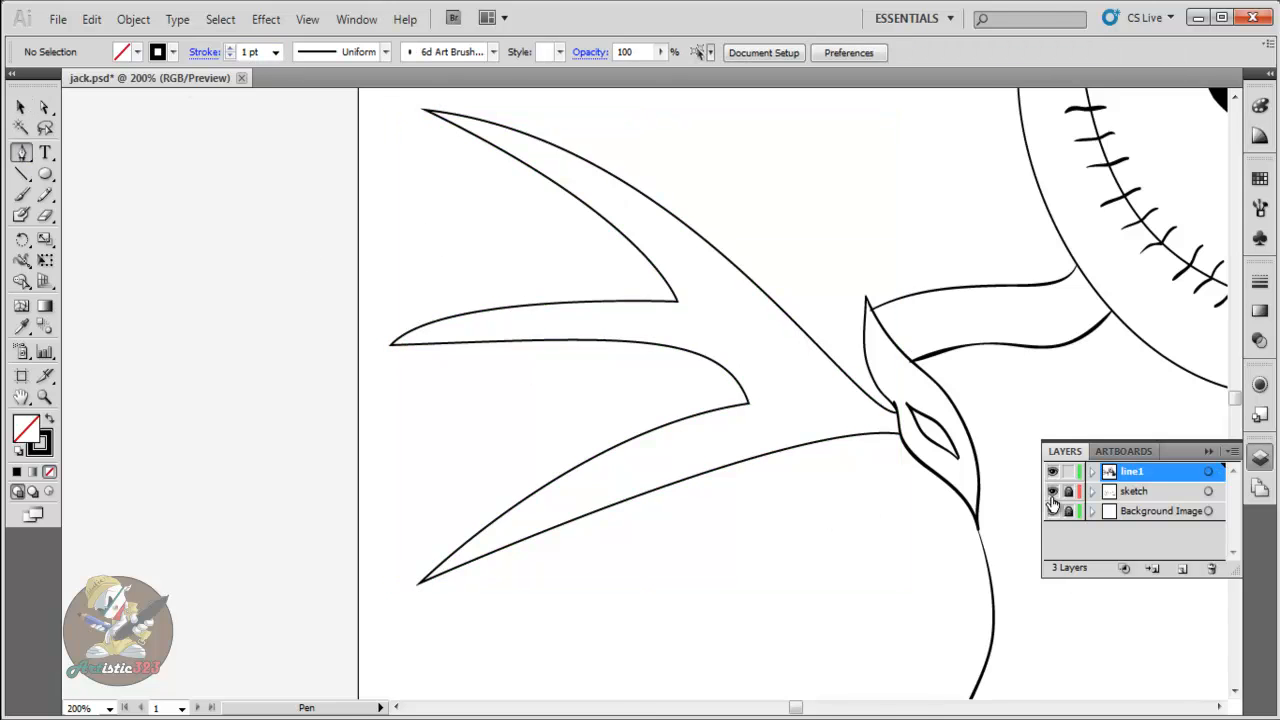
left_click(1053, 491)
left_click(1219, 707)
left_click(1235, 691)
left_click(591, 310)
left_click_drag(790, 591, 849, 612)
left_click(21, 107)
left_click(105, 146)
- Trace a second long curved jacket line from the lowest spike's underside to the artboard's lower edge
left_click(23, 156)
left_click(517, 333)
left_click_drag(678, 588, 806, 680)
left_click(21, 107)
left_click(105, 148)
- Trace the two short shoulder curves in the gap between the middle and lowest spikes
left_click(21, 153)
left_click(510, 273)
left_click_drag(527, 216, 582, 196)
left_click(21, 107)
left_click(166, 201)
left_click(21, 153)
left_click(449, 298)
left_click(21, 107)
left_click(108, 148)
- Trace the outer arm curve from the underside of the lowest spike to the artboard's lower edge
left_click(21, 153)
left_click(417, 369)
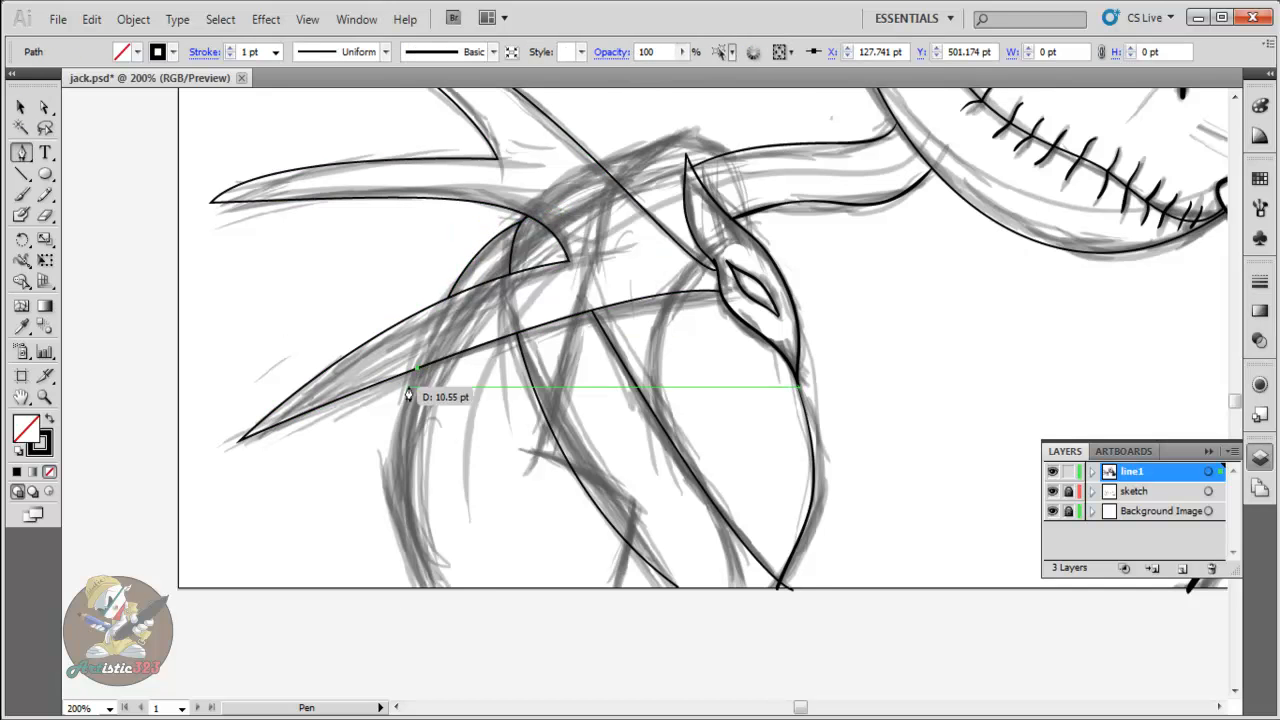
left_click_drag(428, 594, 491, 470)
left_click(1235, 97)
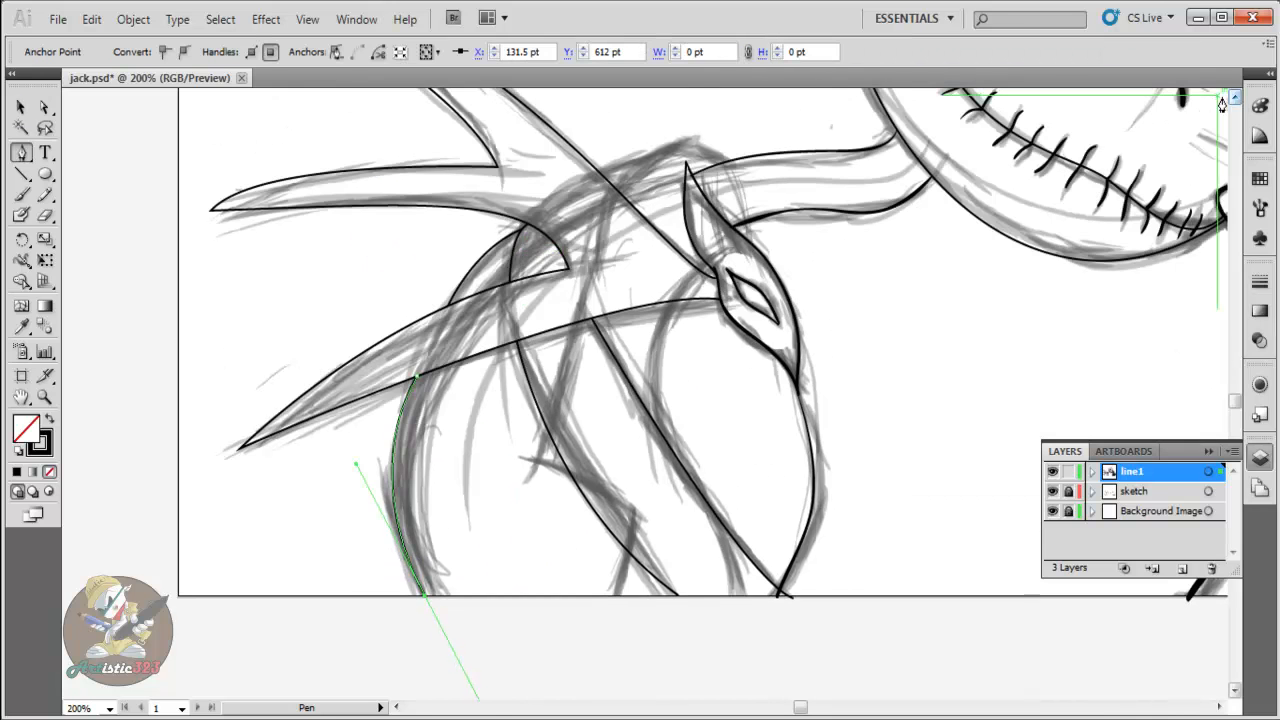
left_click(21, 107)
left_click(108, 165)
- Try erasing the overshooting line end at the artboard's lower edge with the sketch layer hidden, and undo the changes
left_click(1052, 491)
left_click(1052, 491)
left_click(45, 215)
left_click_drag(774, 604, 739, 596)
left_click(1052, 491)
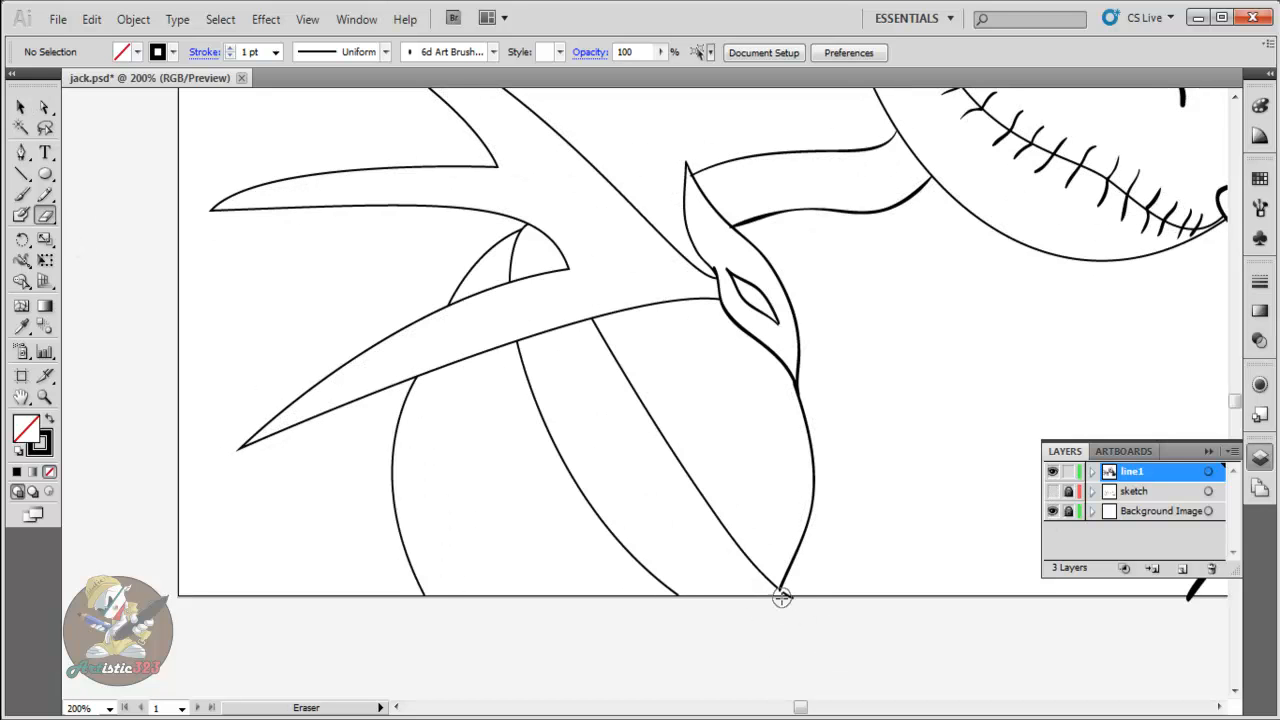
key("ctrl+z")
key("ctrl+z")
key("ctrl+z")
key("ctrl+z")
- Trace the shoulder arcs above the upper spike, behind the leaf-shaped centre piece
left_click(1235, 97)
key("p")
left_click(622, 360)
left_click_drag(728, 326, 790, 385)
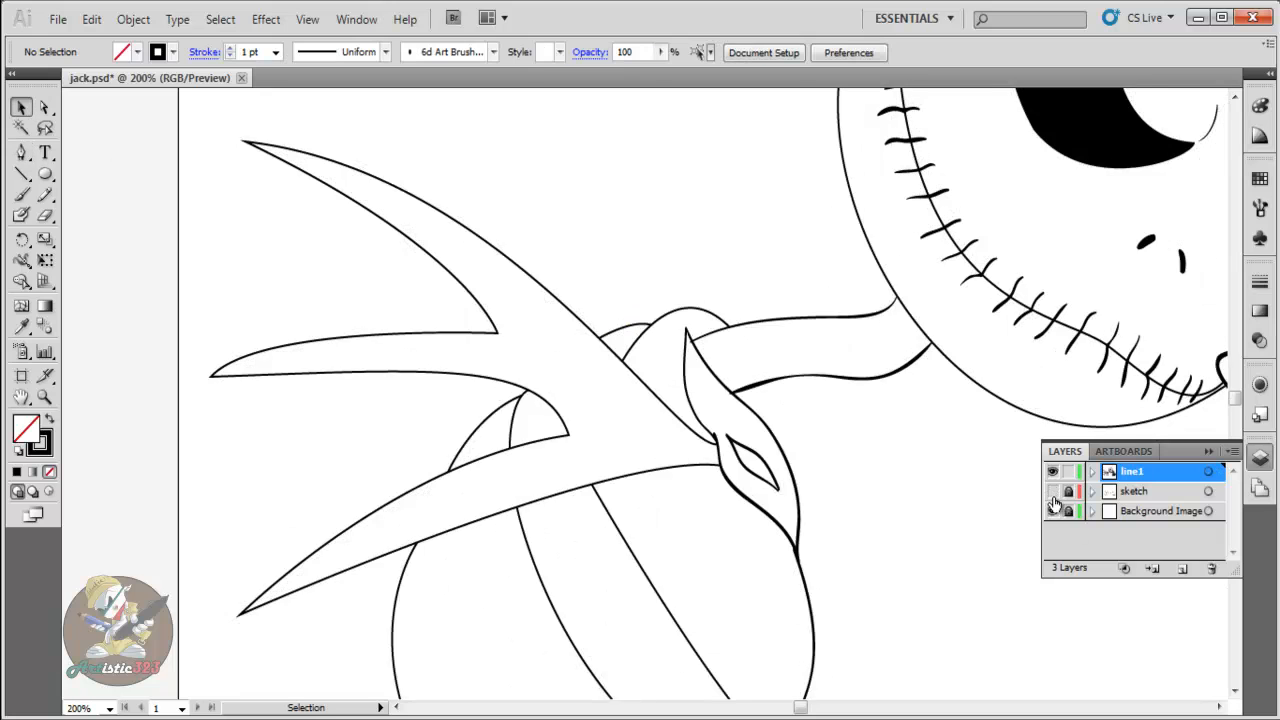
- Trace the remaining short jacket detail lines around the long stripes, and hide the sketch layer with the whole artboard in view
left_click(22, 152)
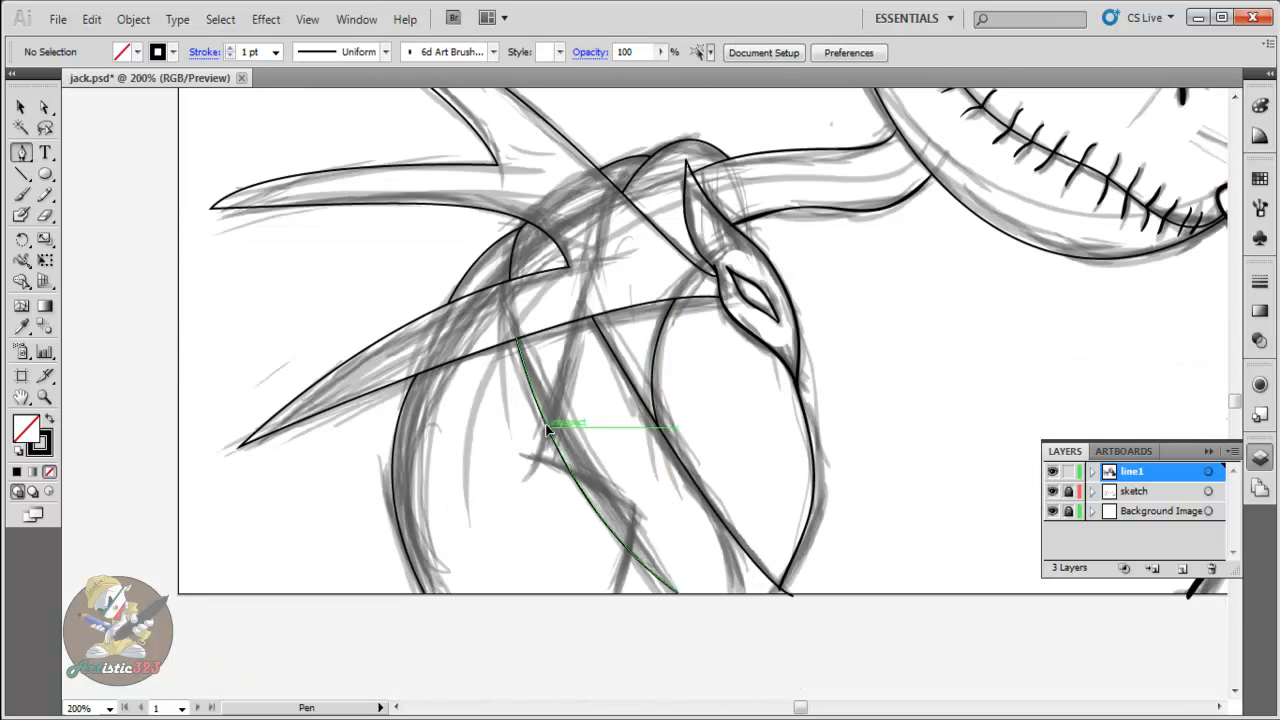
left_click(21, 107)
left_click(120, 150)
left_click(22, 152)
left_click(629, 551)
left_click_drag(615, 594, 604, 604)
left_click(21, 107)
left_click(110, 150)
left_click(24, 195)
key("ctrl+0")
left_click(1052, 491)
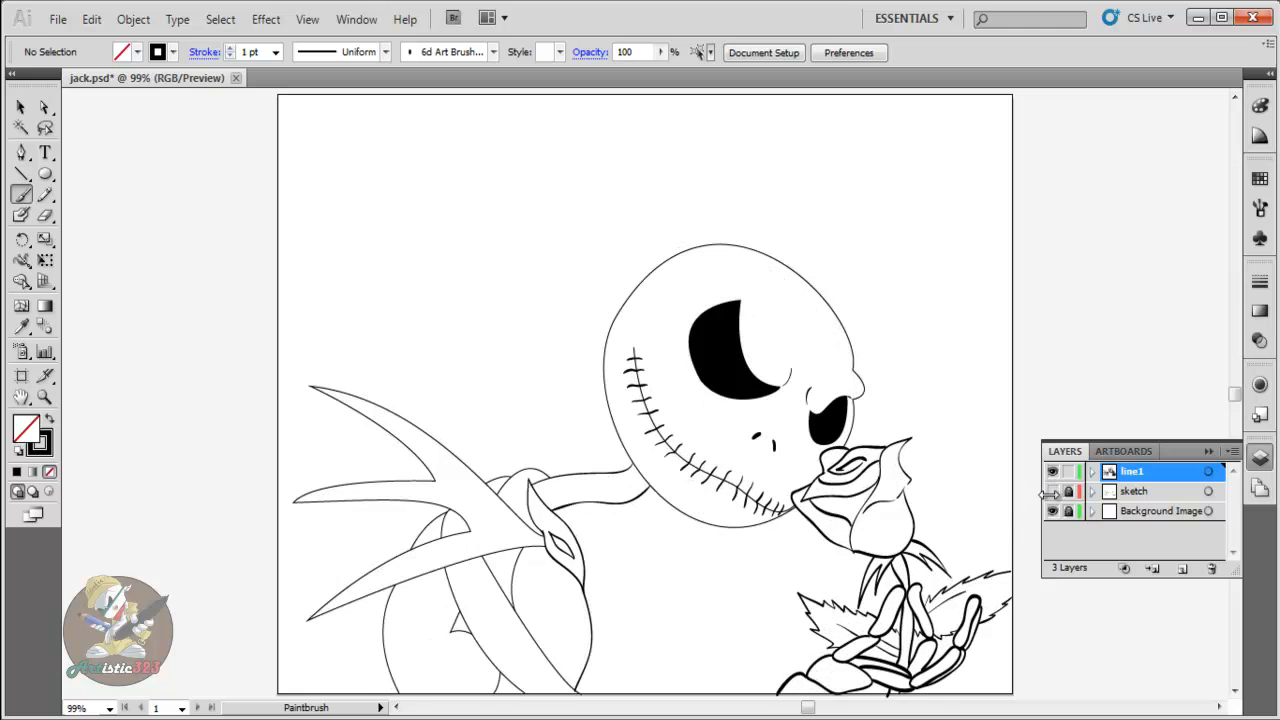
- Set the stroke weight of the two long jacket lines to 2 pt
left_click(21, 107)
left_click(537, 646)
left_click(276, 52)
left_click(258, 126)
left_click(457, 617)
left_click(462, 612)
left_click(276, 52)
left_click(258, 126)
left_click(591, 699)
- Set the short inner curve between the middle and lowest spikes to a 2 pt stroke
left_click(514, 584)
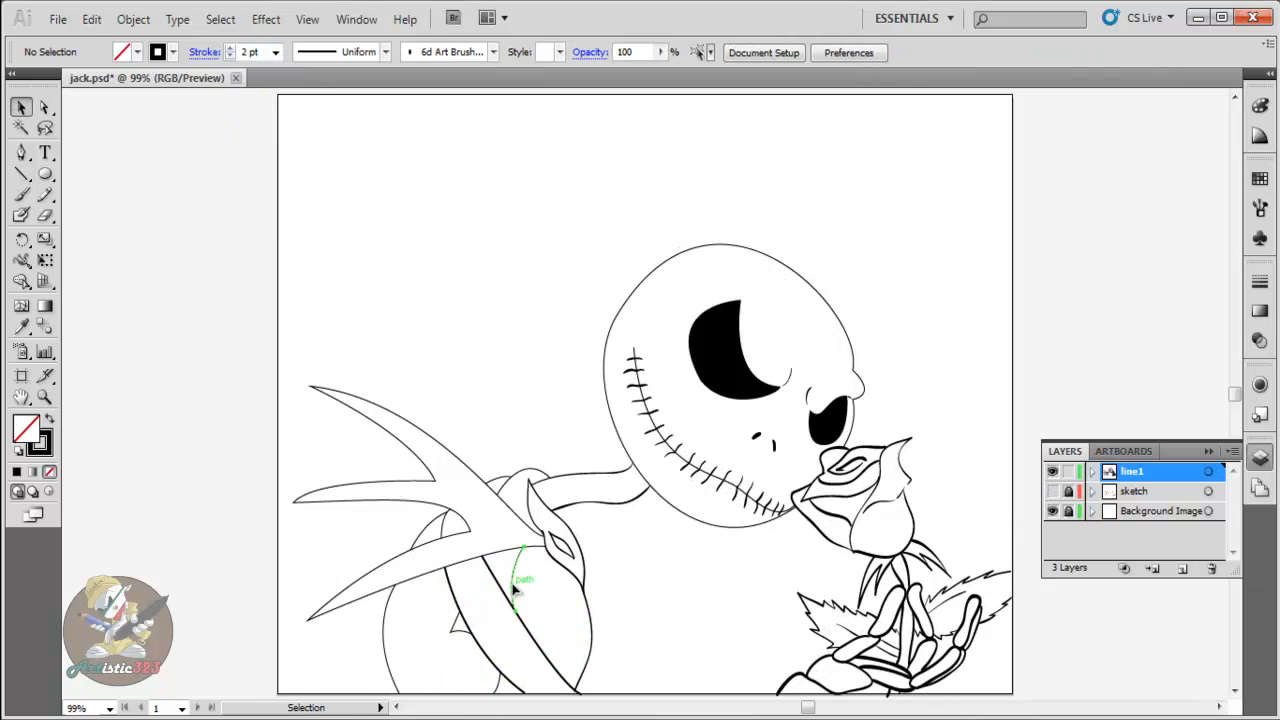
left_click(443, 530)
left_click(277, 52)
left_click(258, 126)
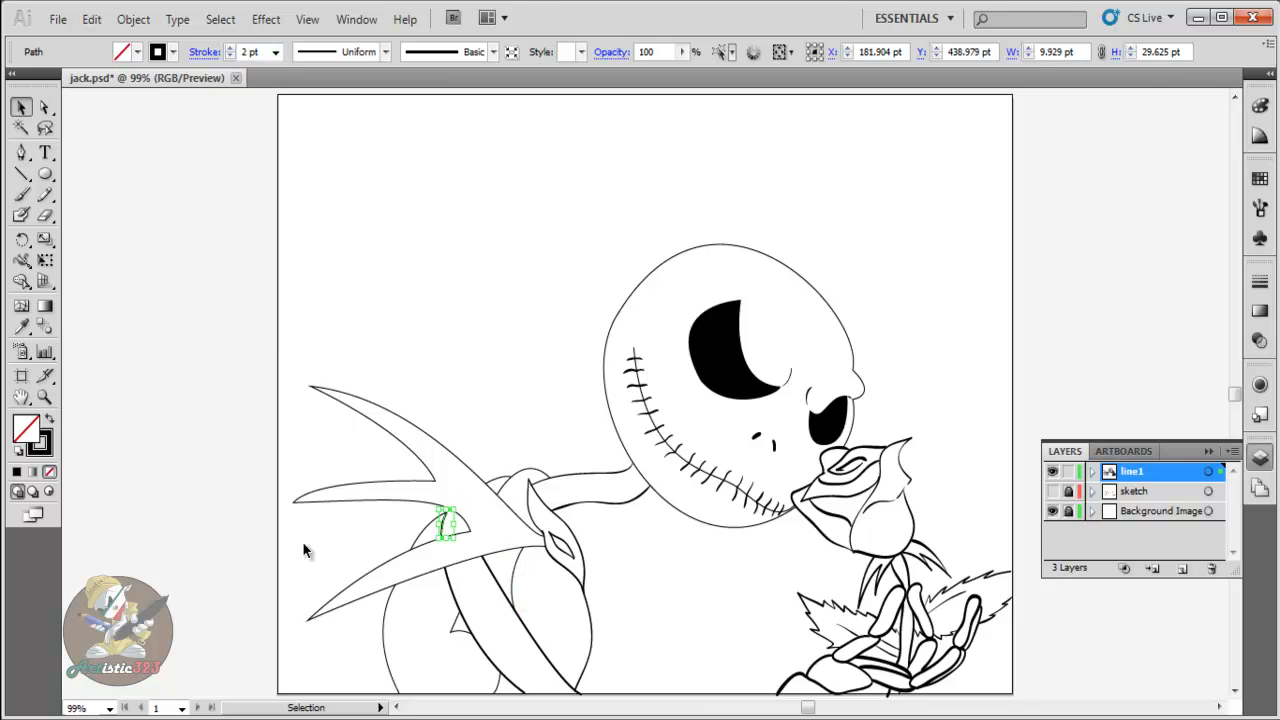
left_click(387, 528)
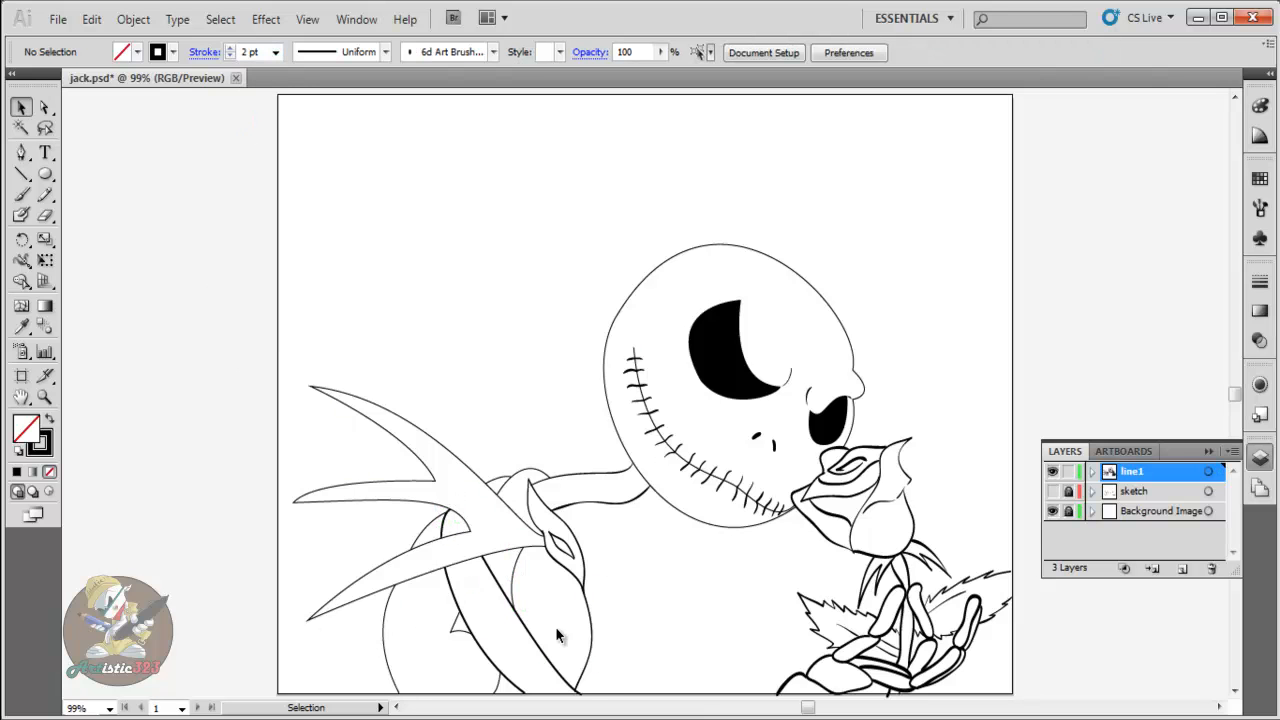
- Set the lapel curve and the short line at the artboard's lower edge to a 2 pt stroke
left_click(514, 580)
left_click(276, 52)
left_click(258, 126)
left_click(497, 680)
left_click(276, 52)
left_click(258, 126)
- Set the outer arm curve and the shoulder curve between the spikes to a 2 pt stroke
left_click(393, 620)
left_click(276, 52)
left_click(258, 126)
left_click(428, 530)
left_click(276, 52)
left_click(258, 126)
- Set the three-pointed wing outline's stroke weight to 2 pt
left_click(467, 524)
left_click(276, 52)
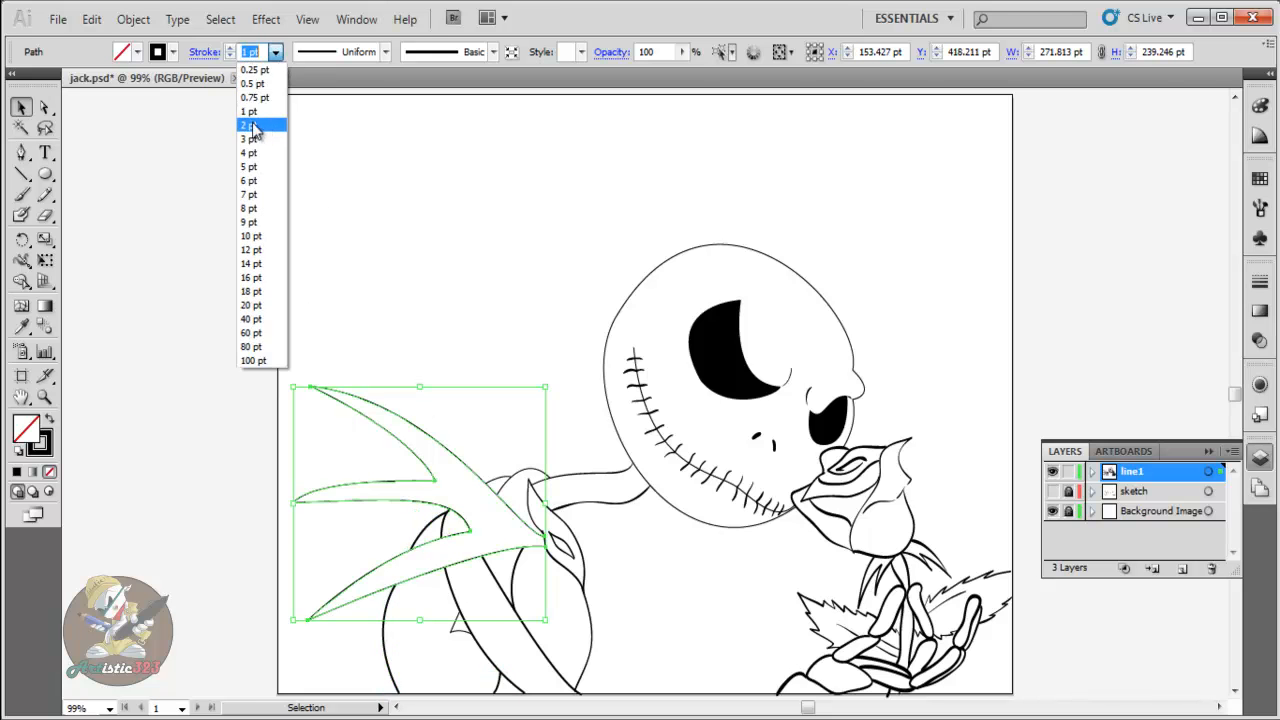
left_click(258, 126)
left_click(400, 330)
- Set the leaf-shaped centre piece's outline to a 2 pt stroke
left_click(545, 523)
left_click(276, 52)
left_click(258, 126)
left_click(340, 160)
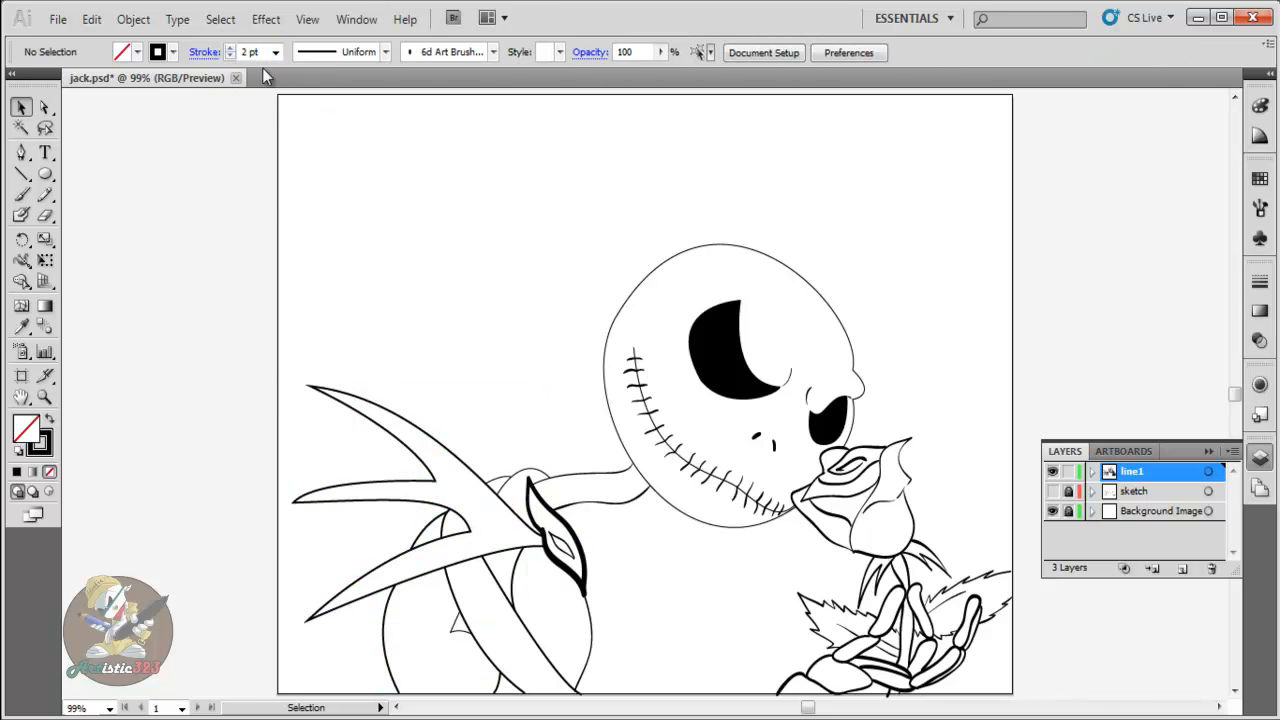
- Set the leaf-shaped centre piece's outline to a 0.75 pt stroke
left_click(545, 525)
left_click(276, 52)
left_click(258, 95)
left_click(138, 348)
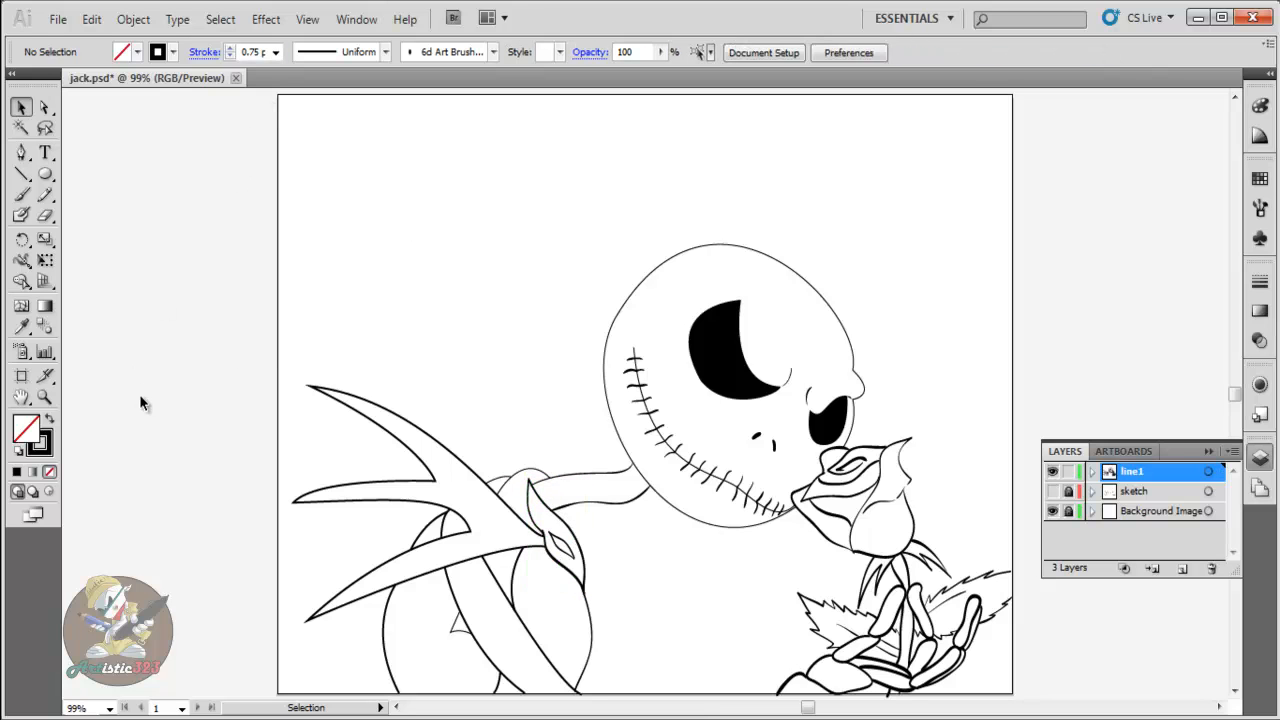
- Set both shoulder arcs behind the bow tie to a 2 pt stroke
left_click(516, 474)
left_click(276, 52)
left_click(258, 126)
left_click(498, 480)
left_click(502, 479)
left_click(276, 52)
left_click(255, 126)
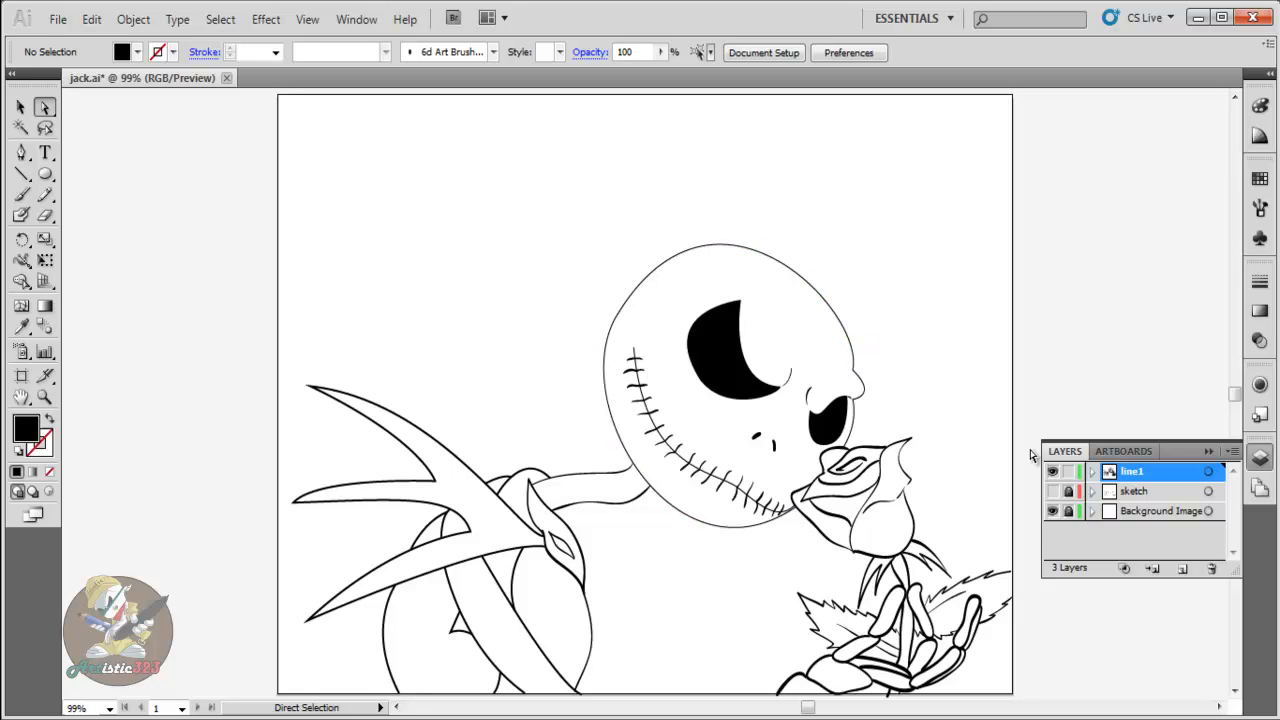
- Compare the original sketch with the finished line art by alternately showing the sketch and line1 layers
left_click(1052, 491)
left_click(1052, 471)
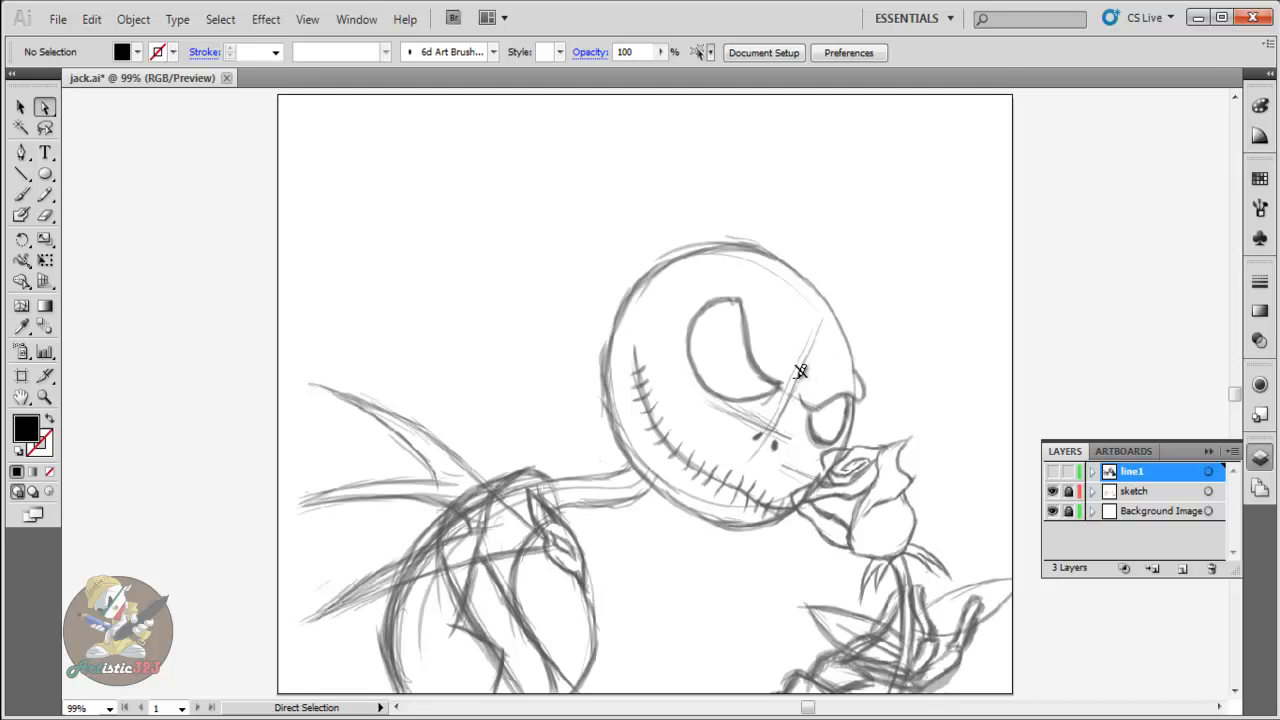
left_click(1052, 491)
left_click(1052, 471)
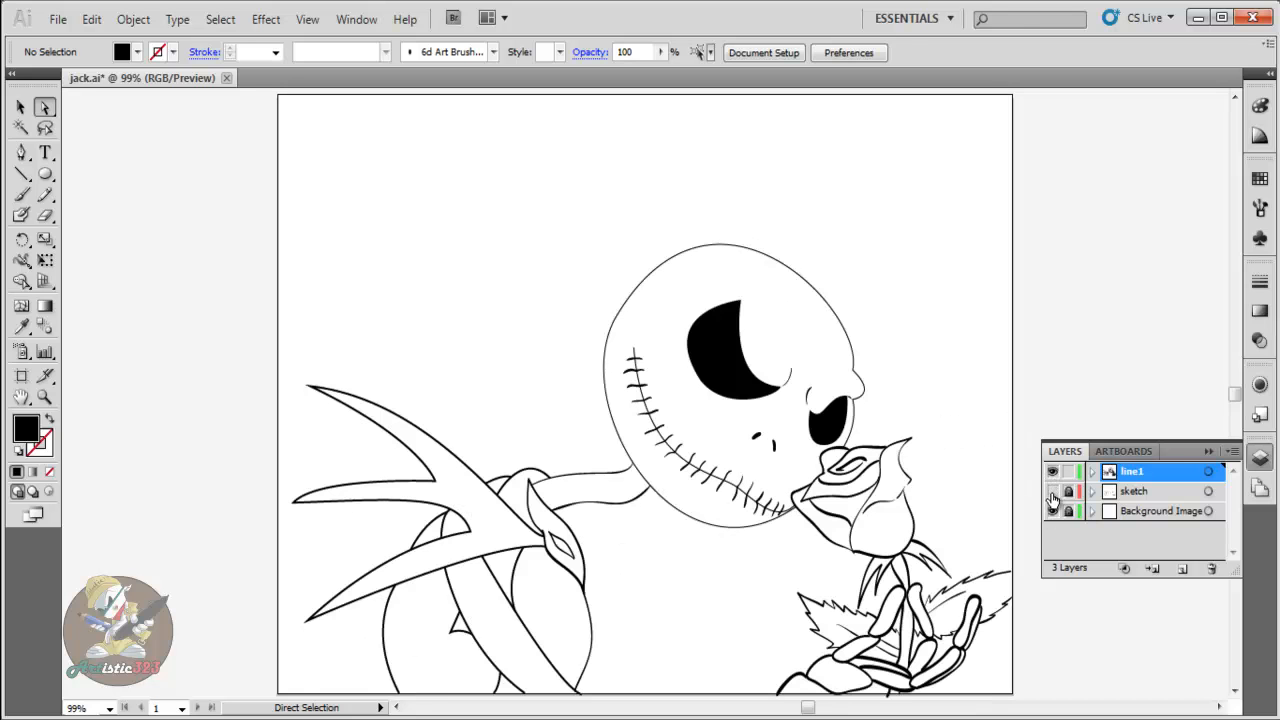
left_click(1052, 511)
- Examine the Save As options for the Adobe Illustrator file jack and close them without saving
left_click(58, 20)
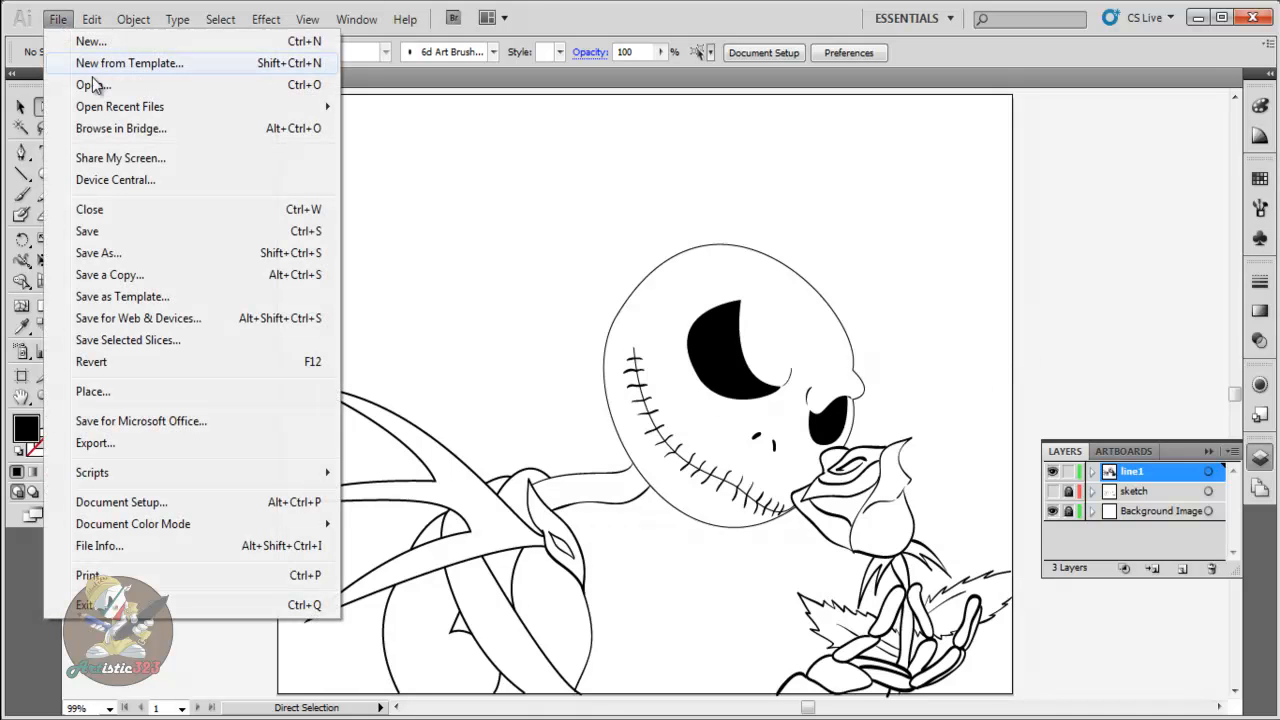
left_click(105, 253)
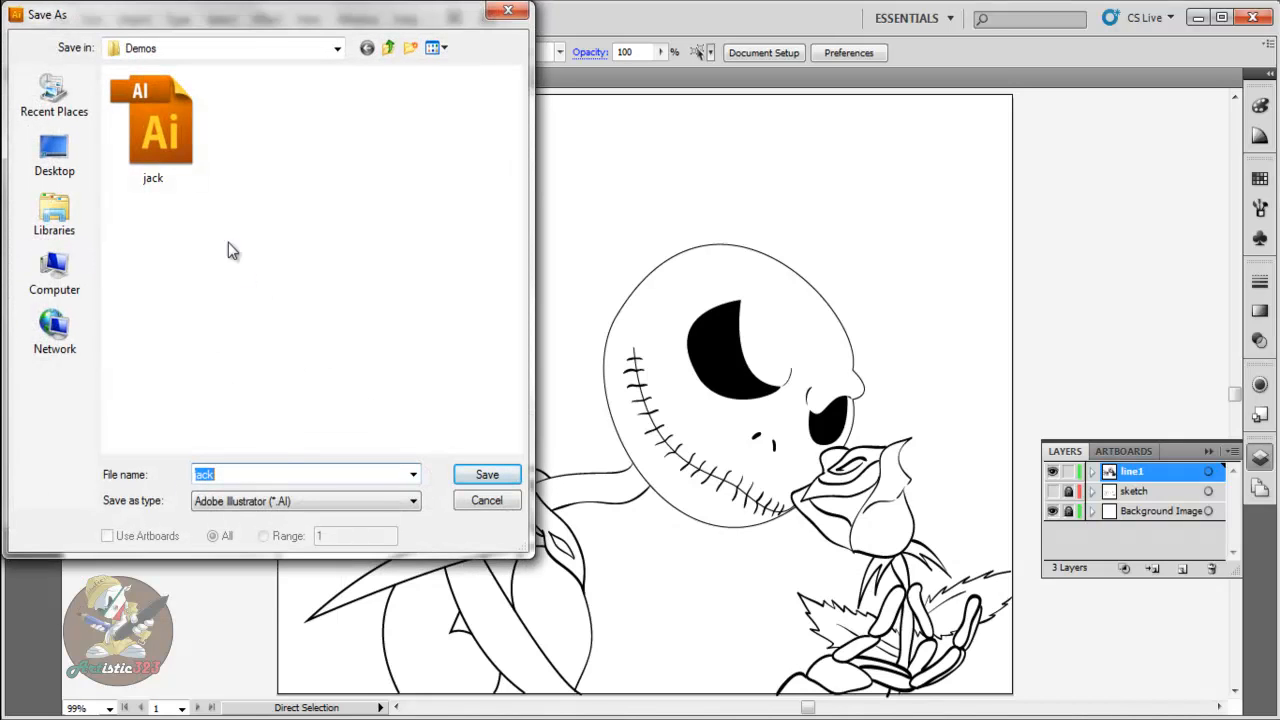
left_click(487, 501)
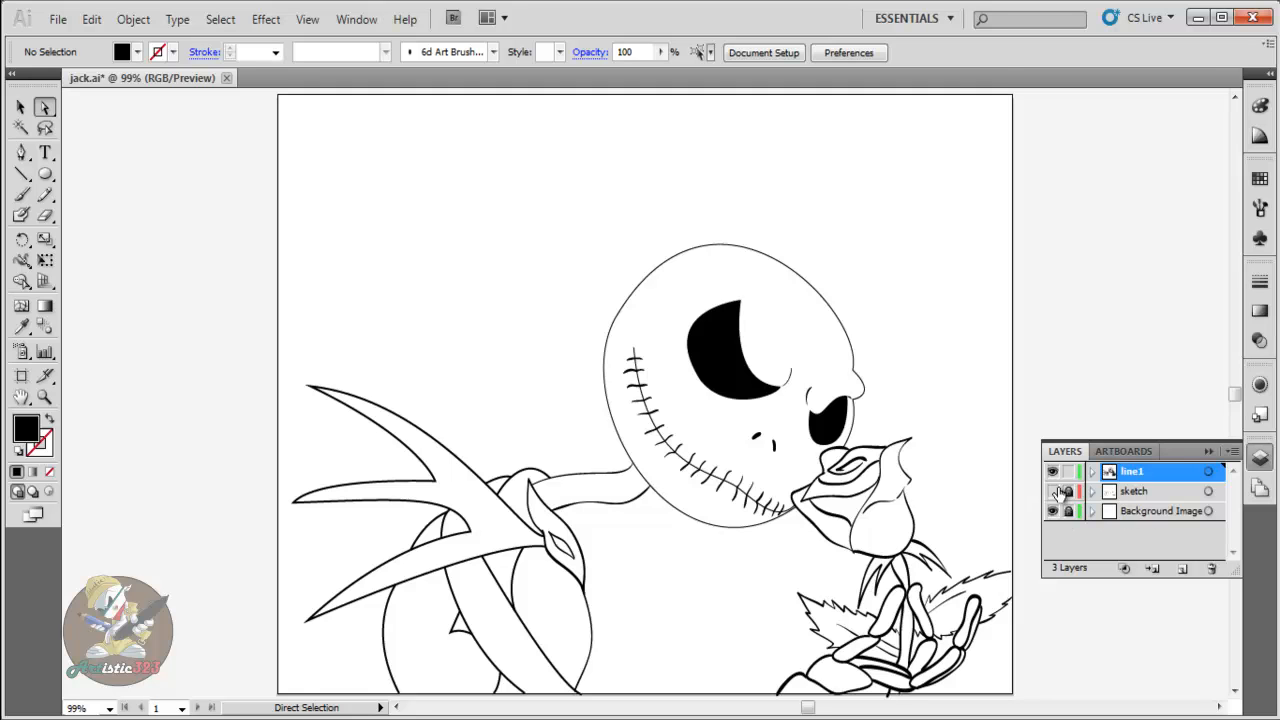
- Set up a Save for Web & Devices export as JPEG at Maximum quality, open its save dialog, and cancel the export
left_click(60, 19)
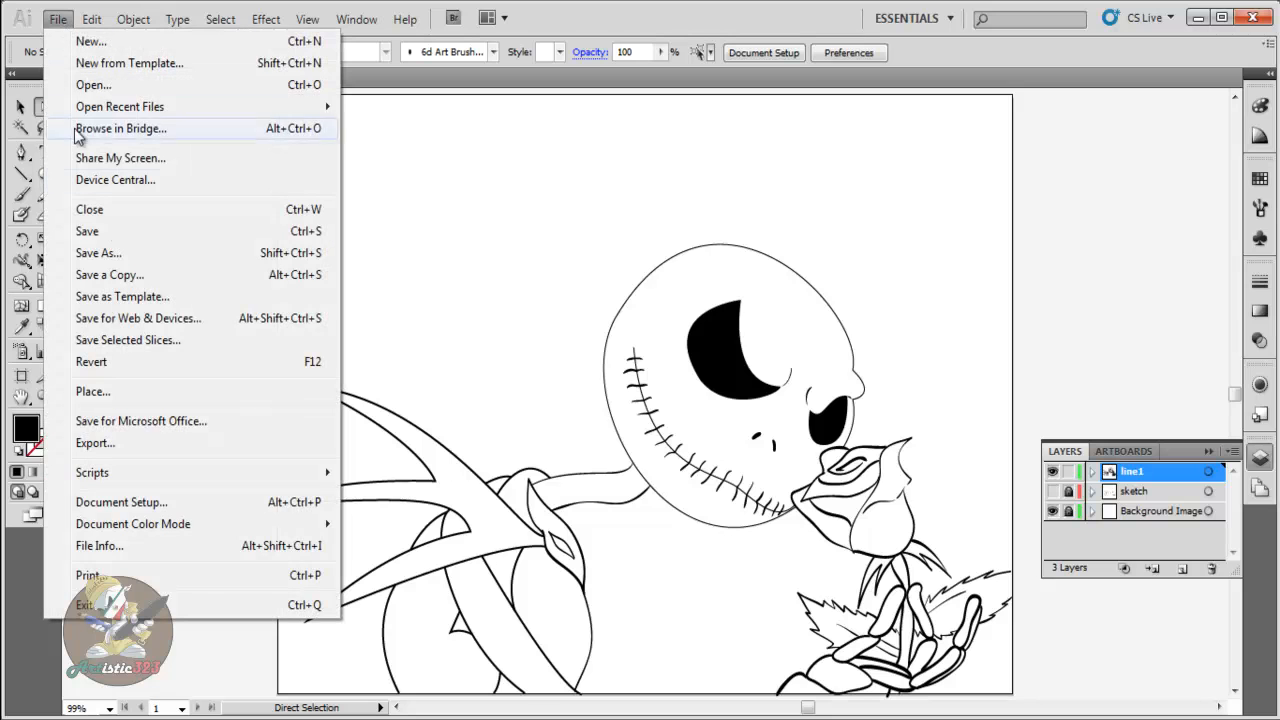
left_click(134, 322)
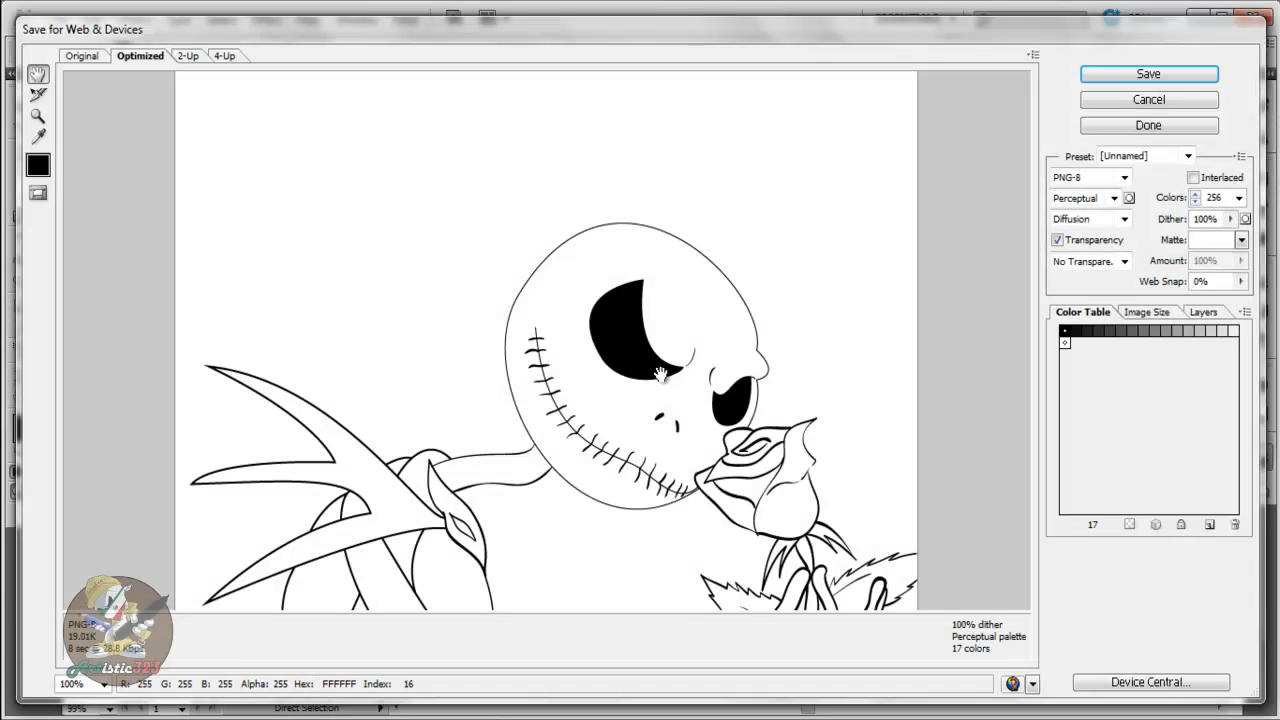
left_click(1126, 181)
left_click(1078, 209)
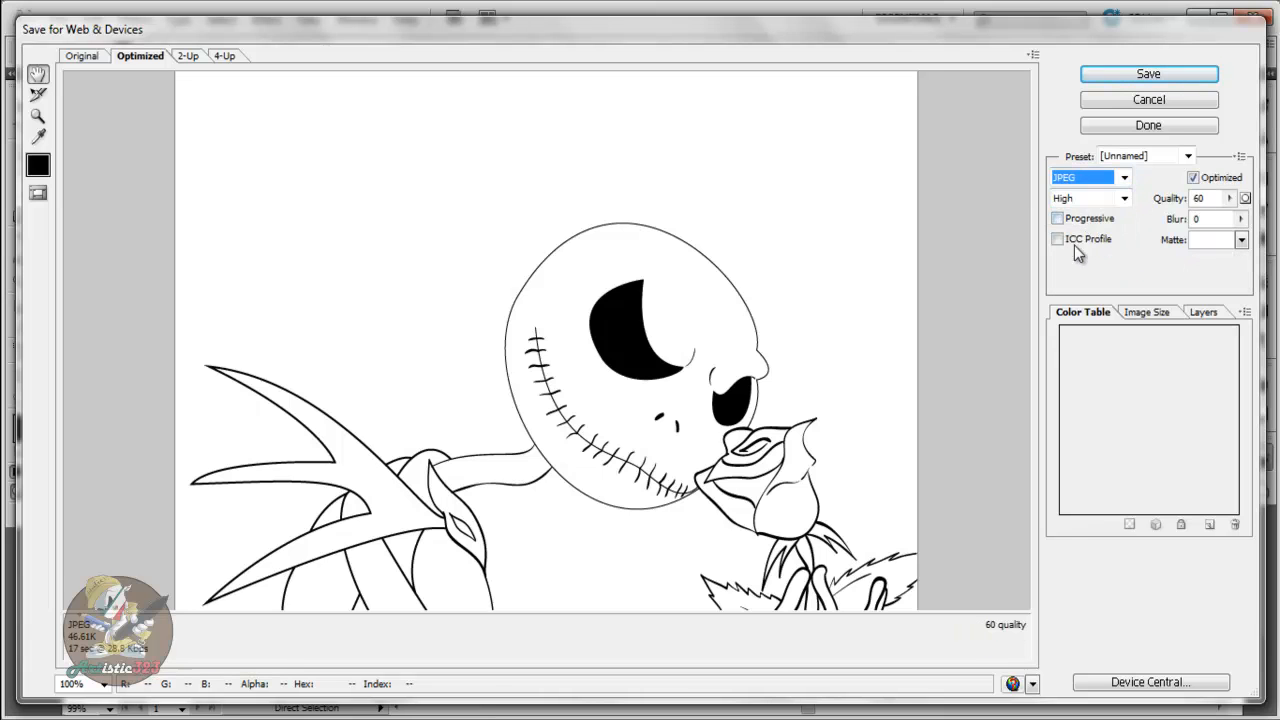
left_click(1124, 198)
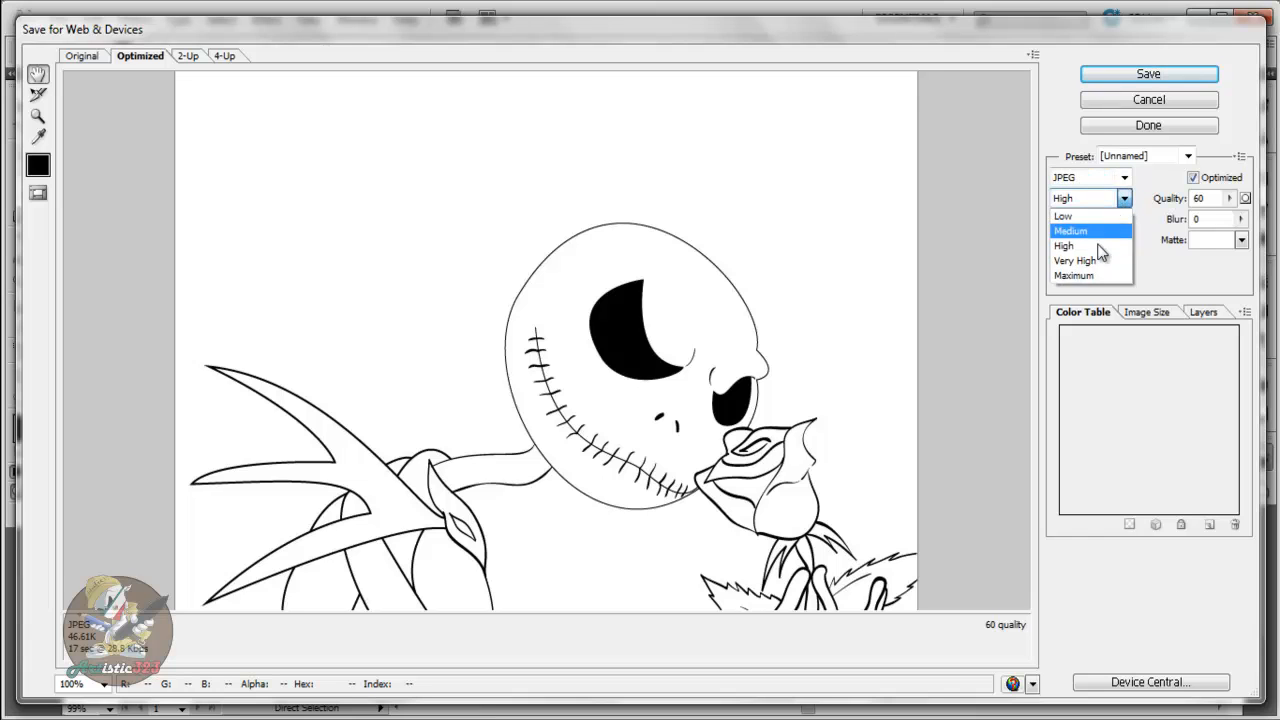
left_click(1082, 275)
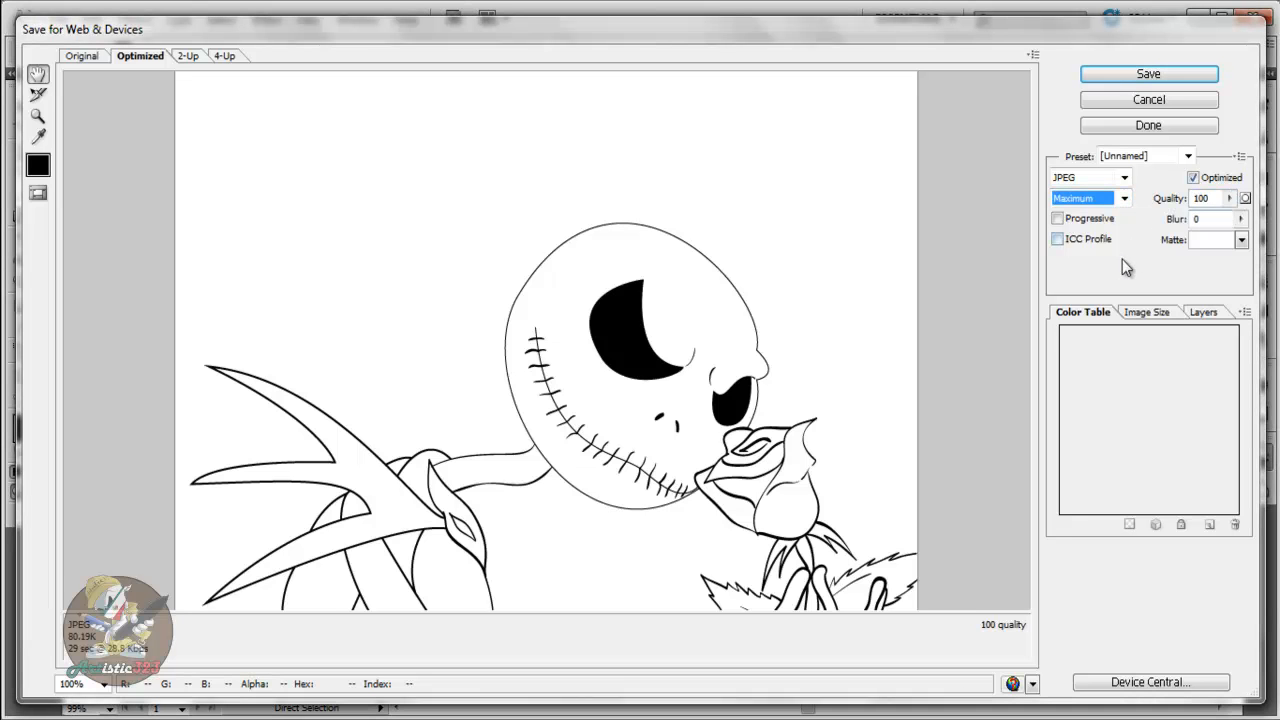
left_click(1140, 76)
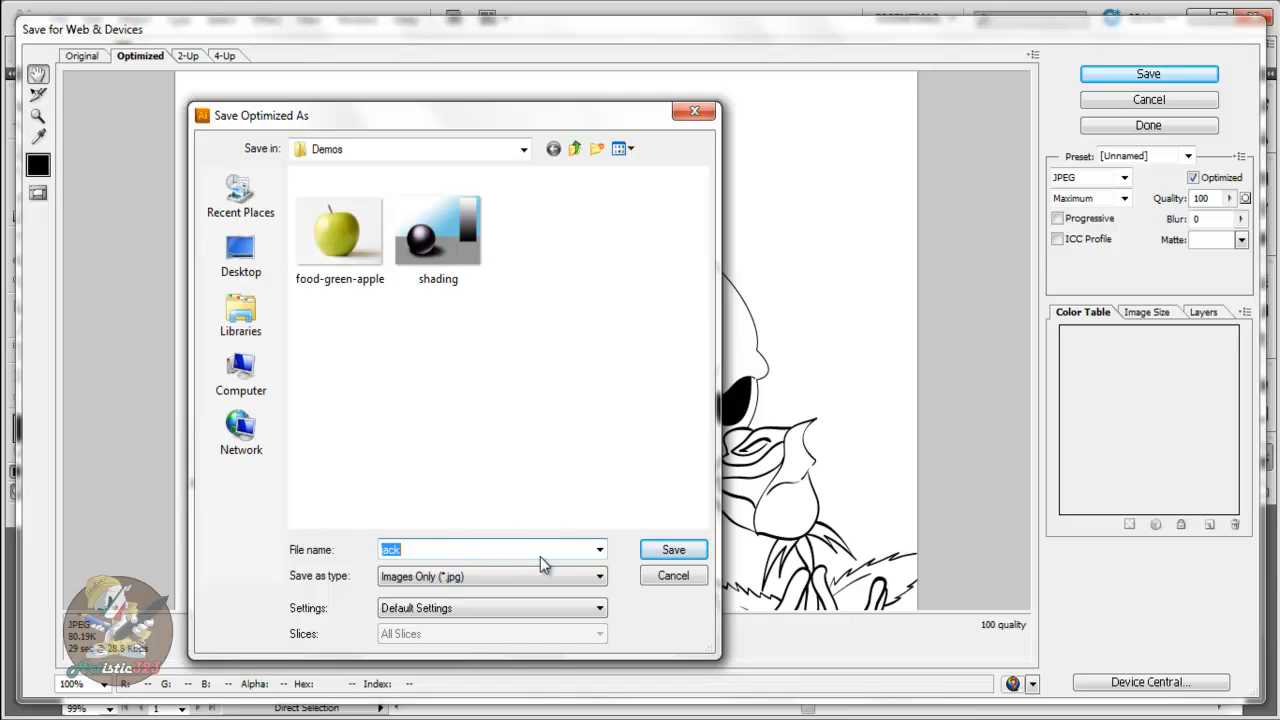
left_click(674, 578)
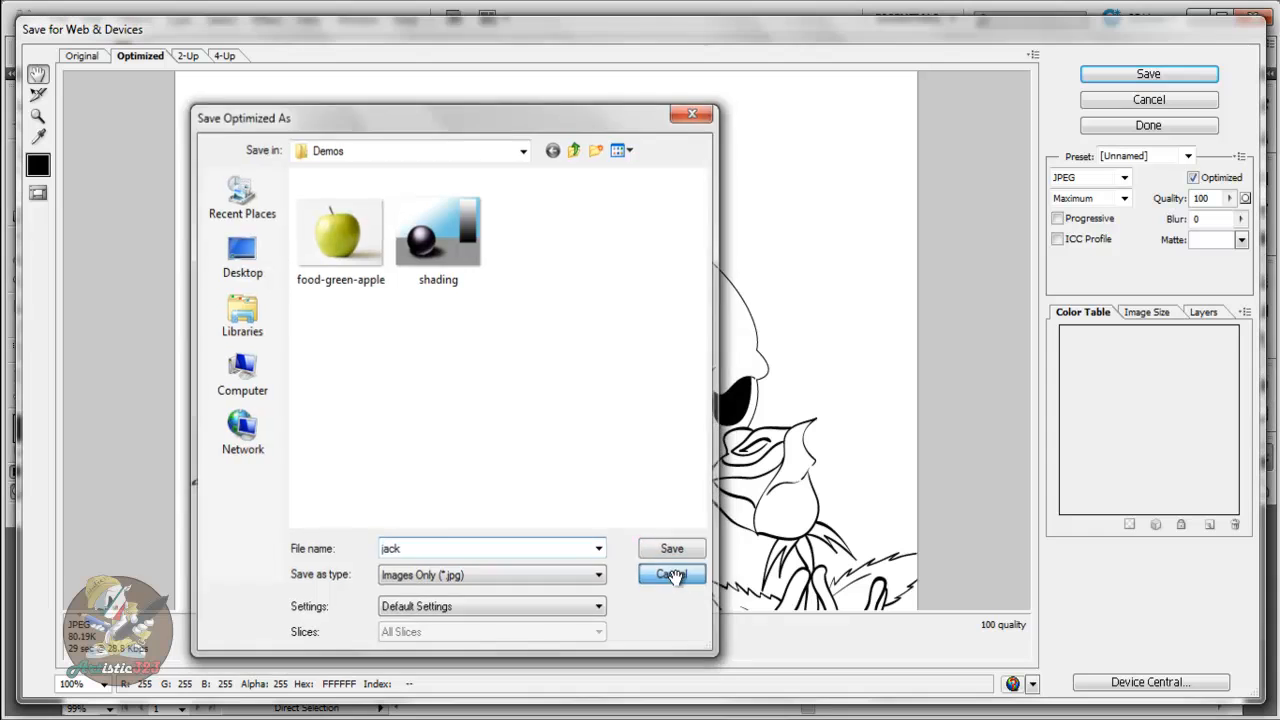
left_click(1145, 102)
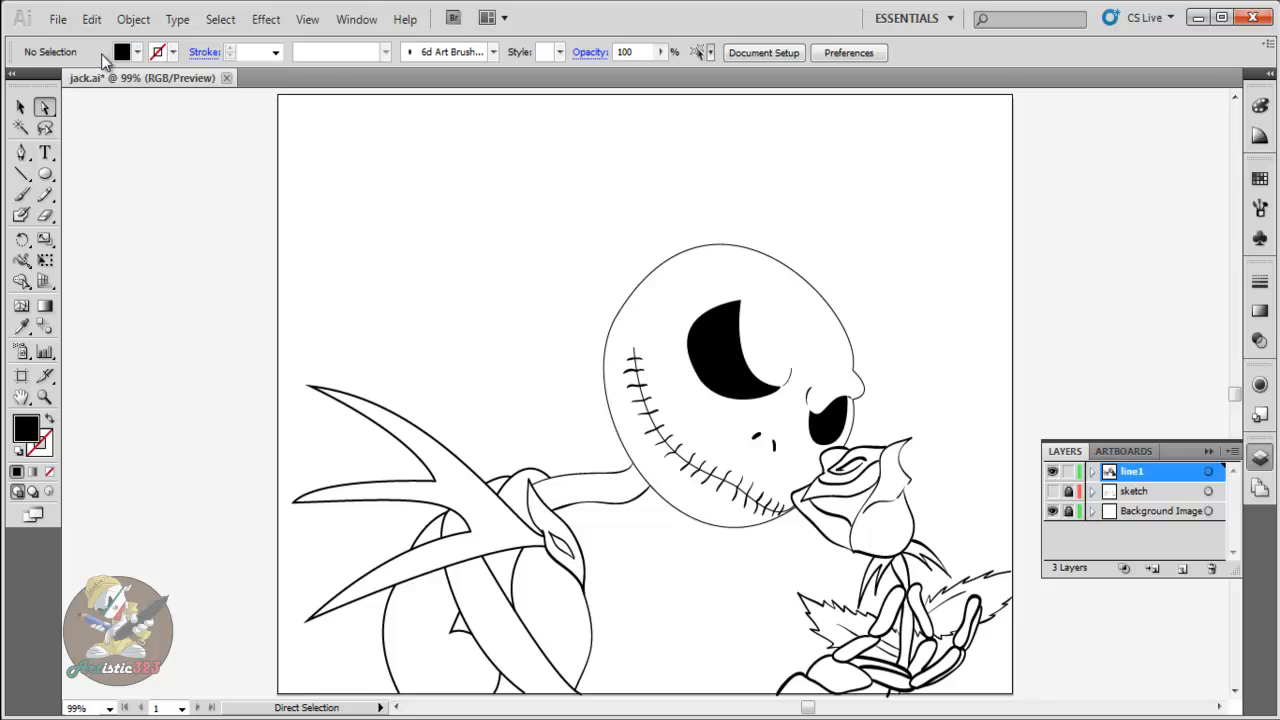
- Start an export of the line art in Photoshop (PSD) format and name the file jack2
left_click(58, 20)
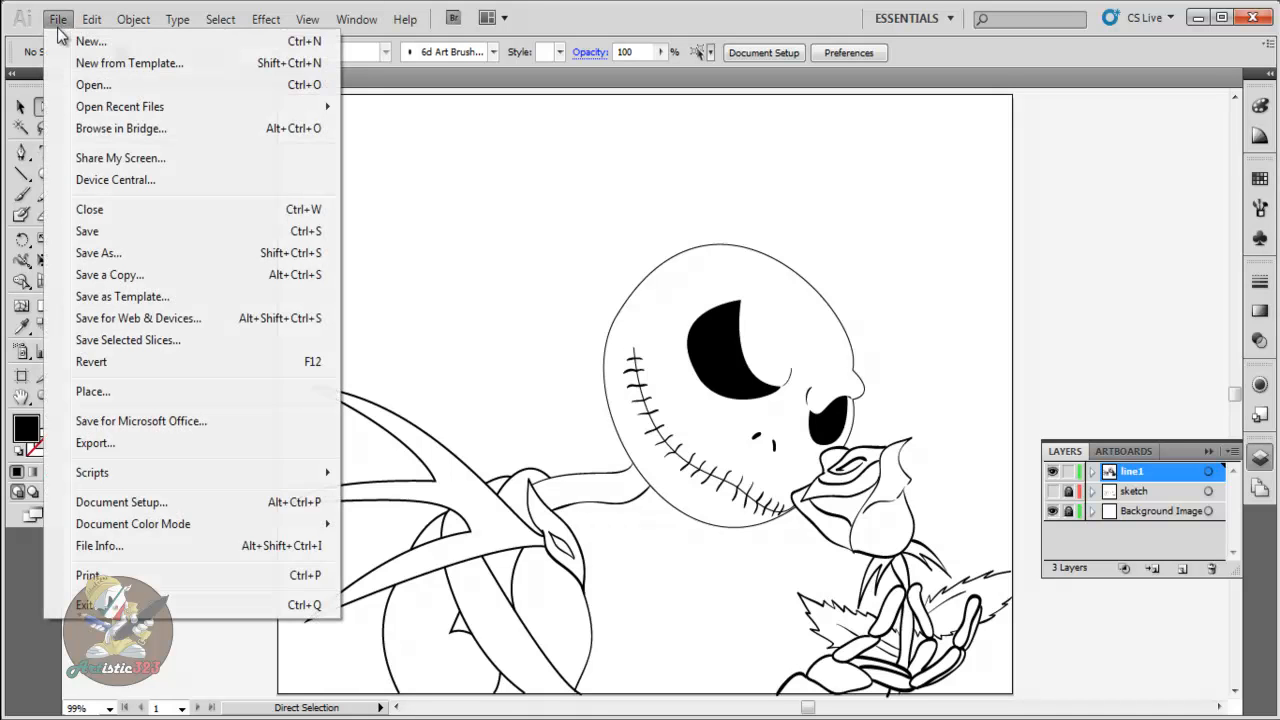
left_click(103, 444)
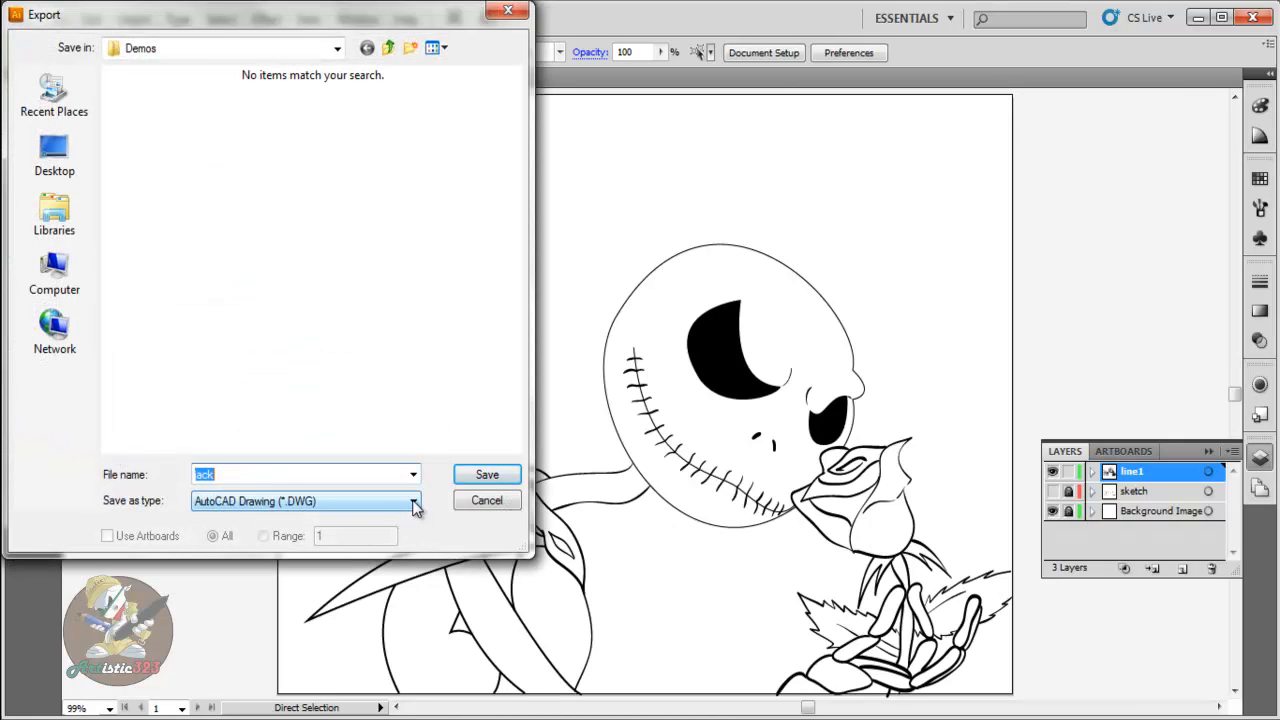
left_click(414, 502)
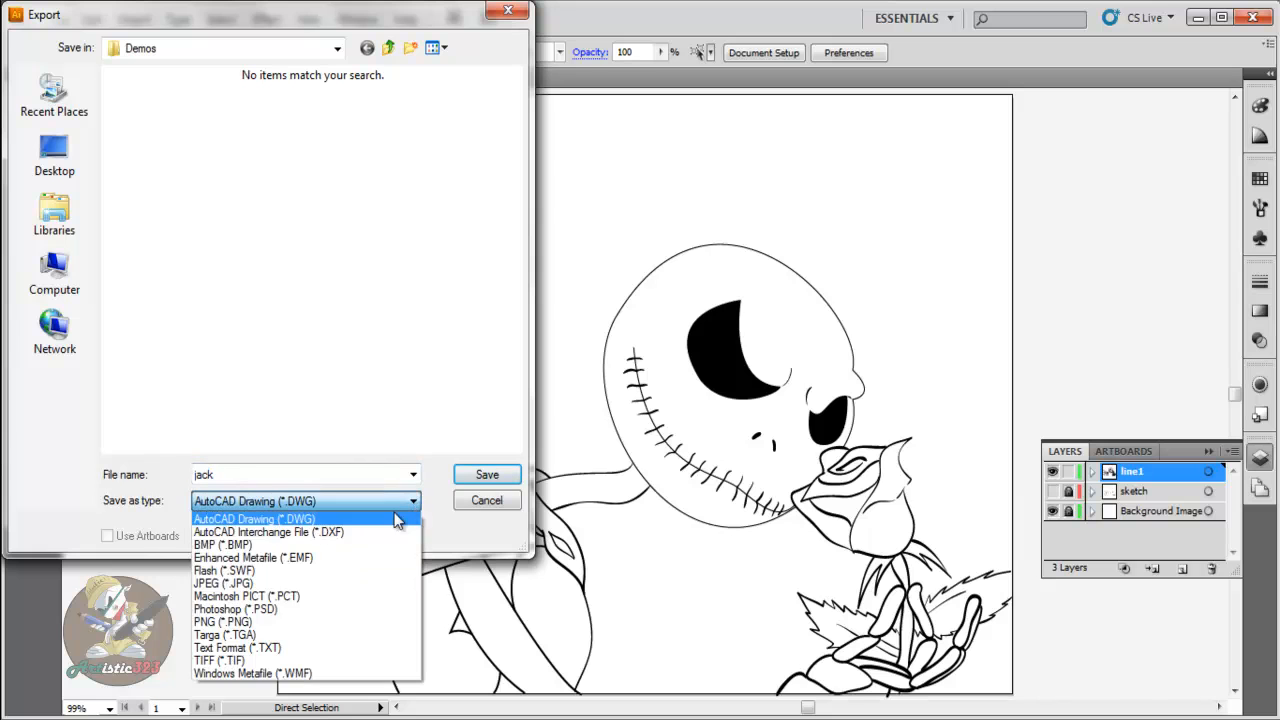
left_click(245, 610)
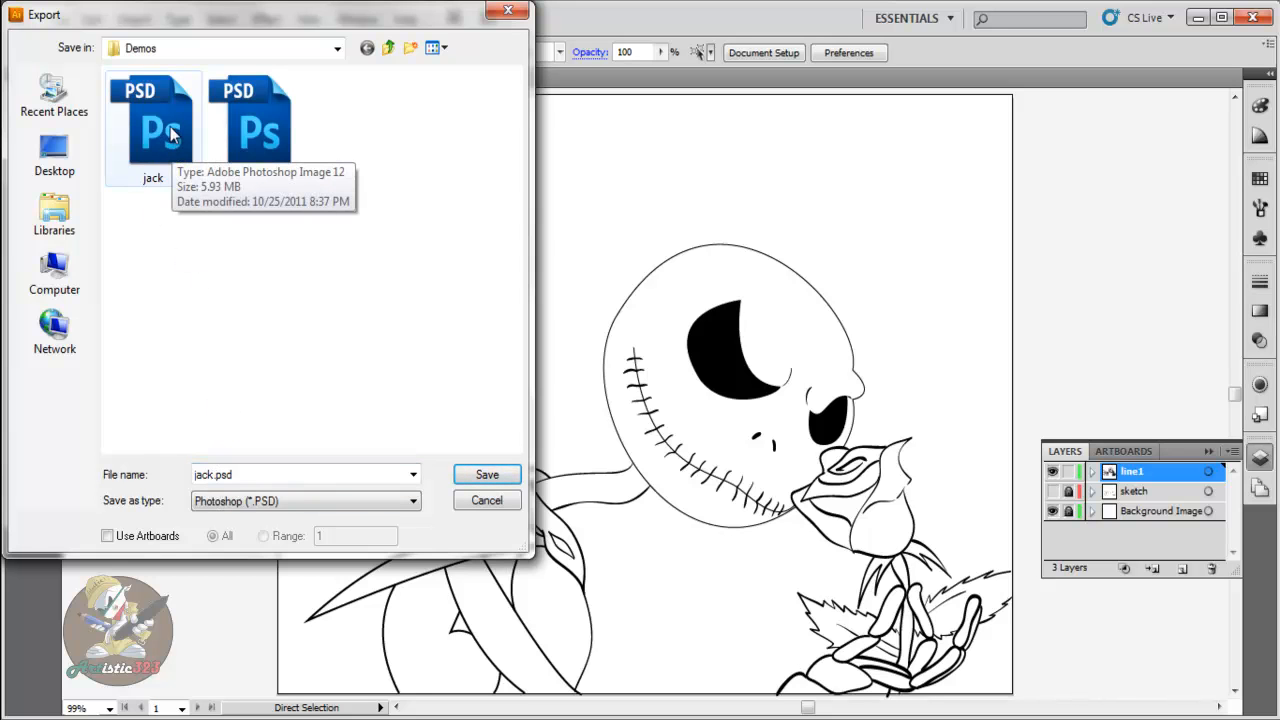
double_click(212, 471)
left_click(212, 473)
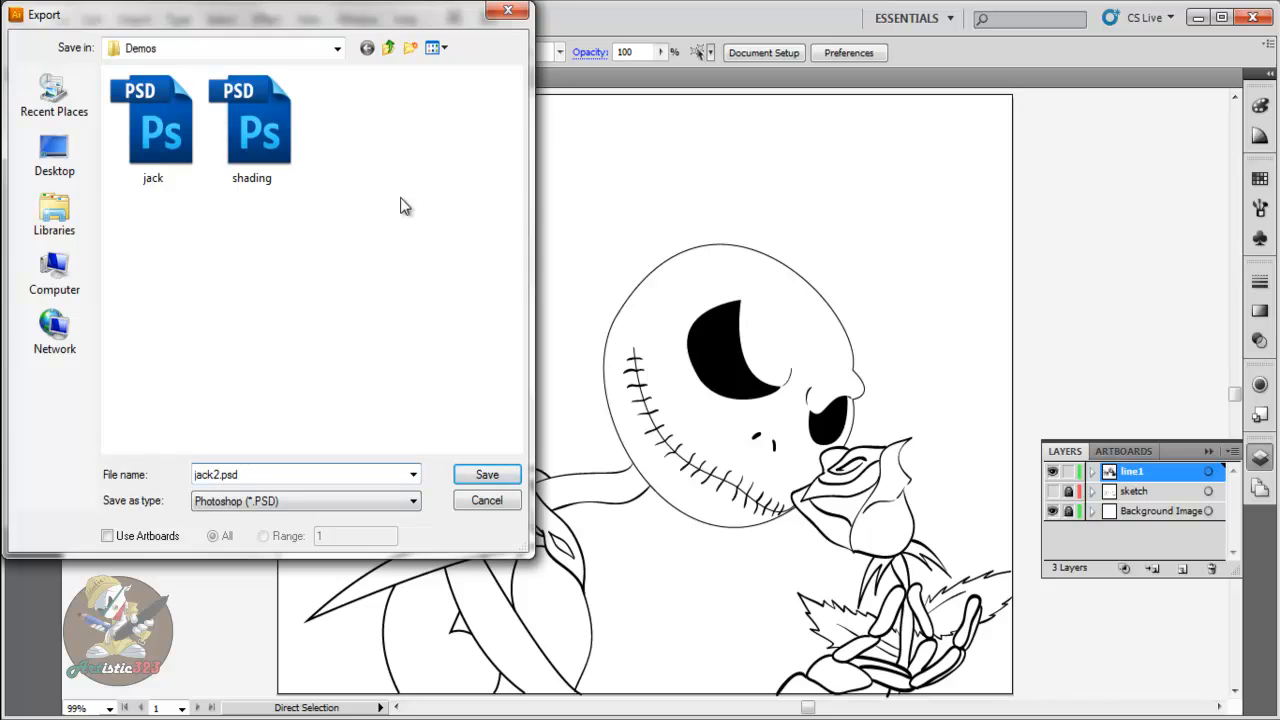
- Change the export format to PNG and write jack2.png at High (300 ppi) resolution
left_click(414, 502)
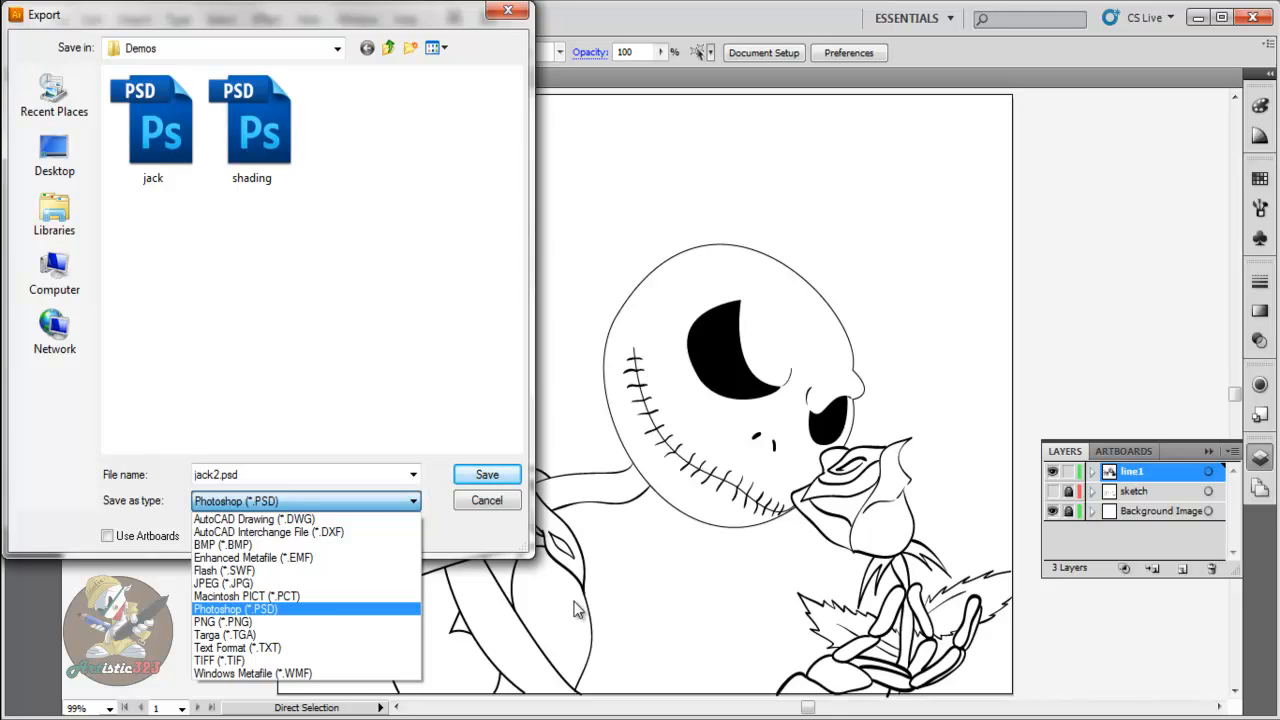
left_click(262, 626)
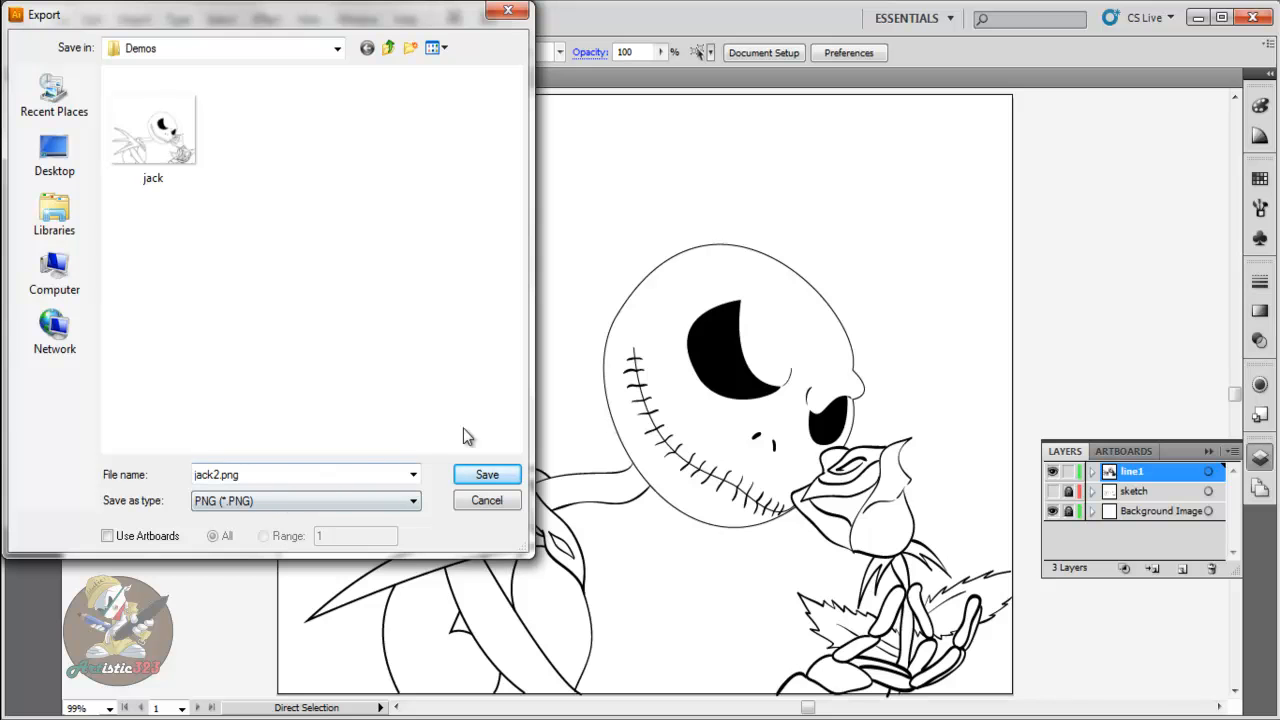
left_click(487, 476)
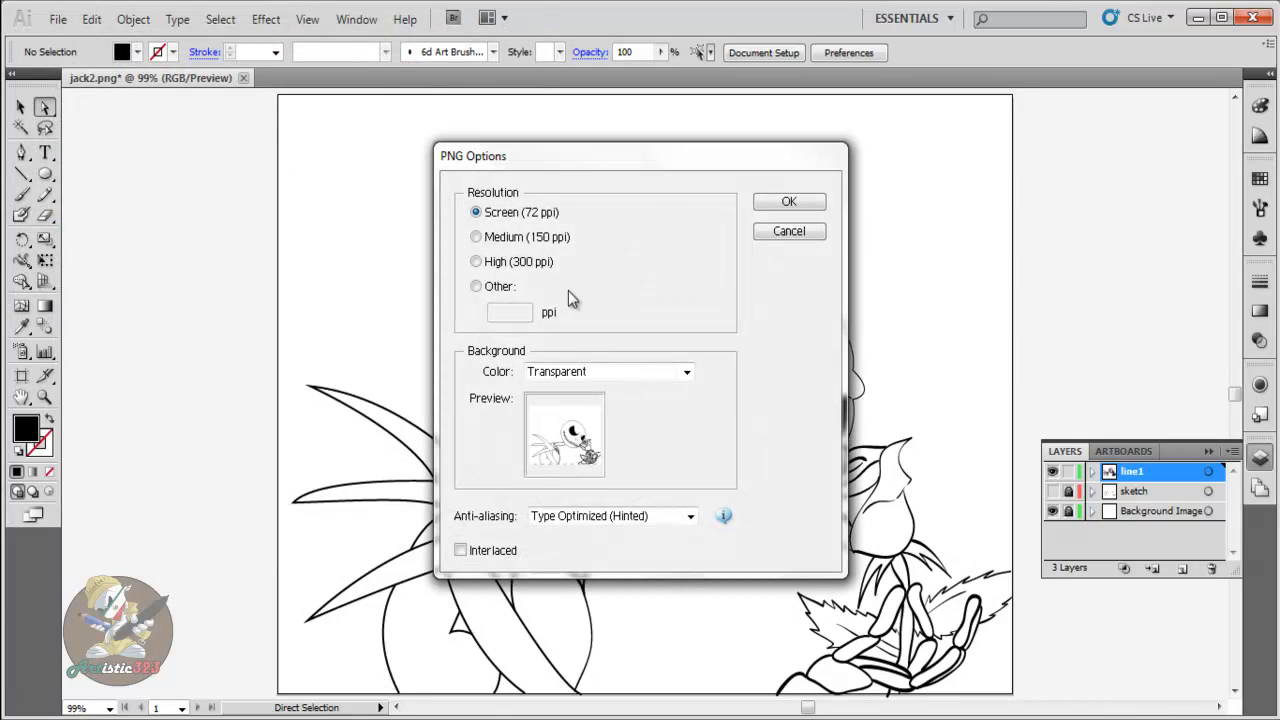
left_click(477, 262)
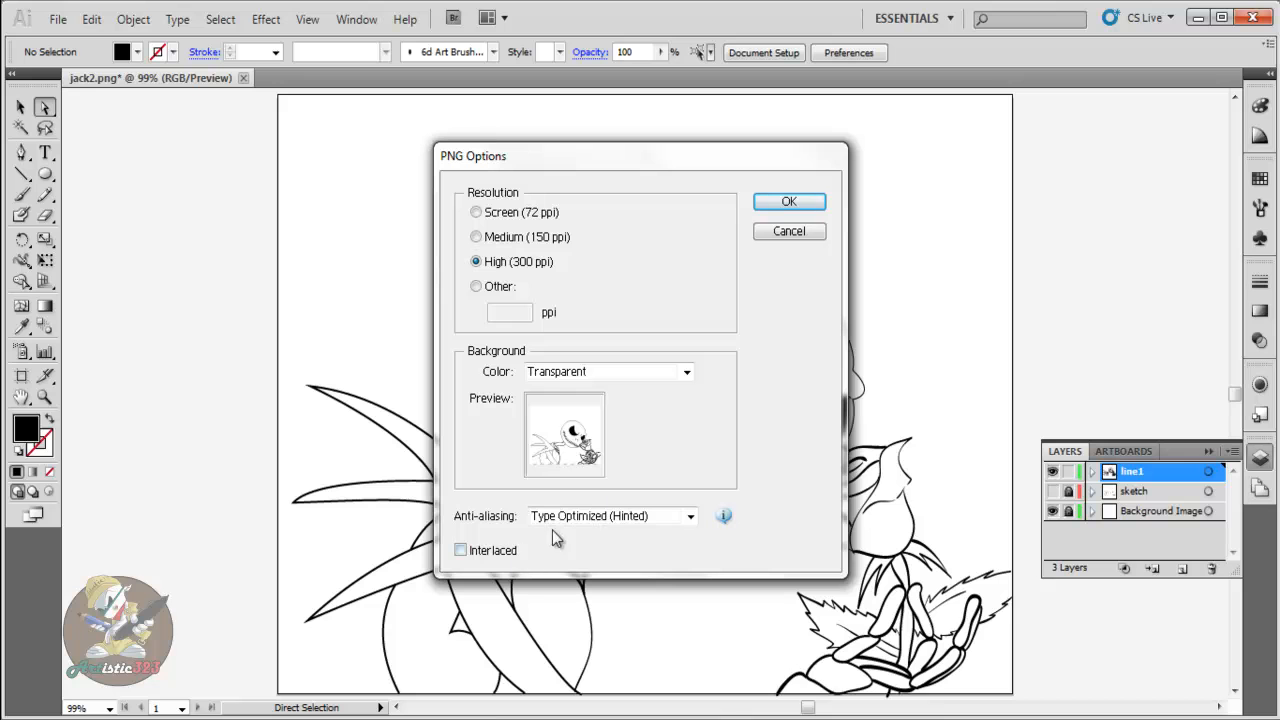
left_click(788, 203)
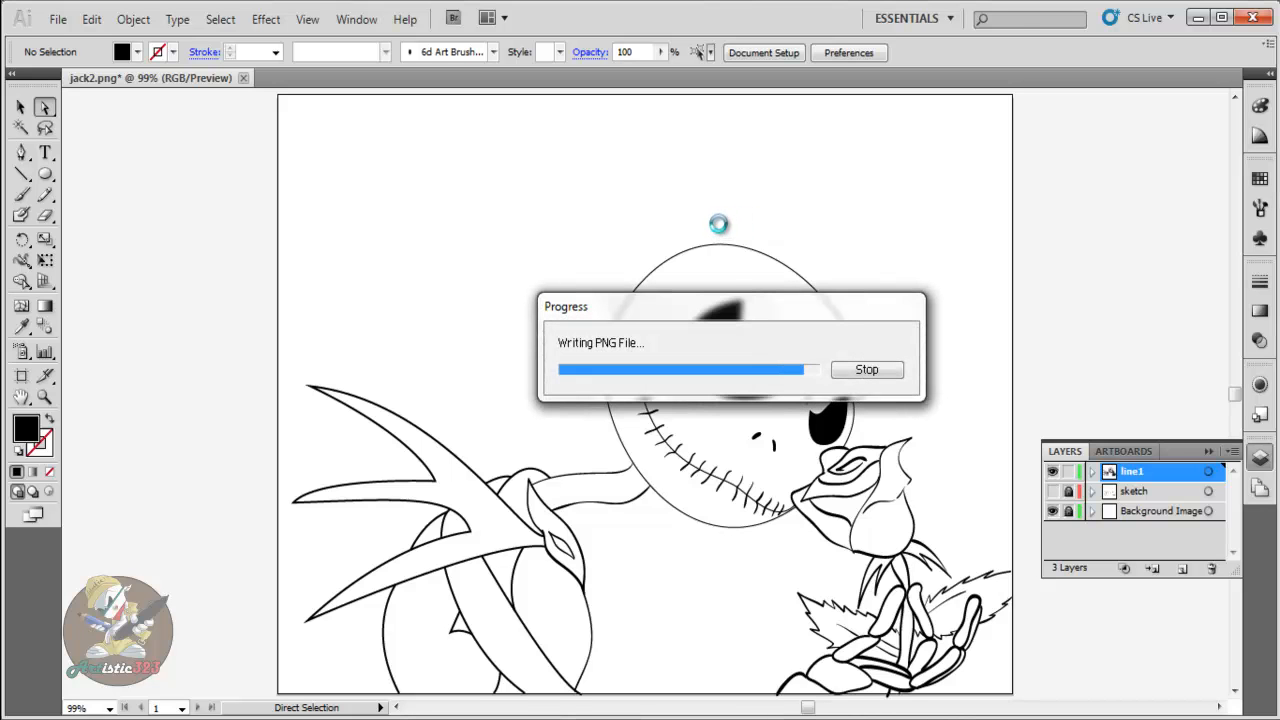
- Switch to Photoshop and open the exported jack2 PNG from the Demos folder
key("alt+Tab")
left_click(62, 20)
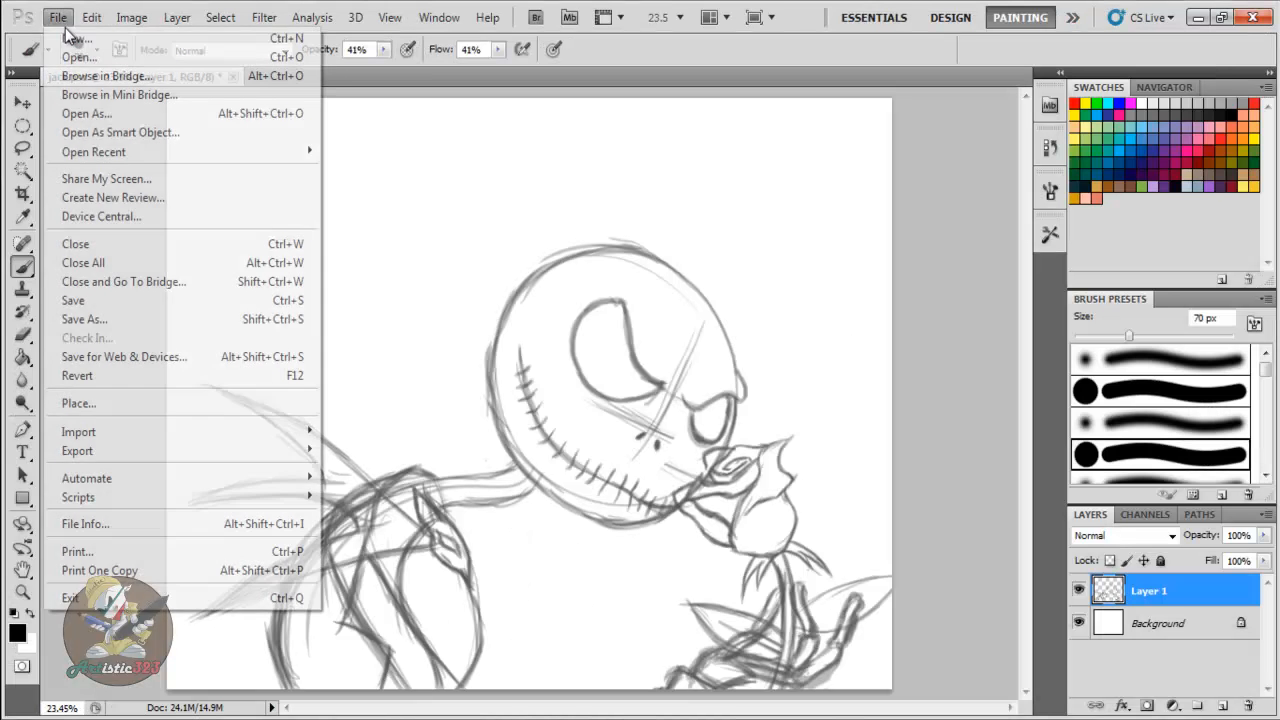
left_click(78, 57)
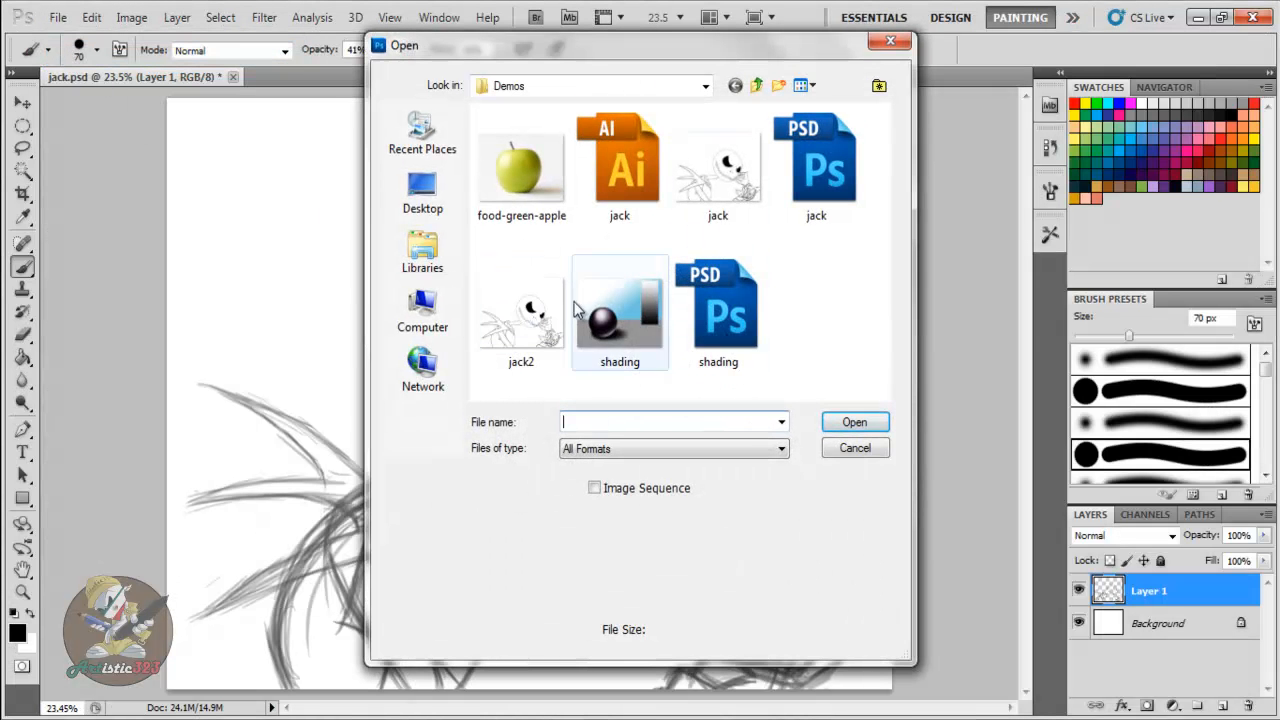
left_click(515, 300)
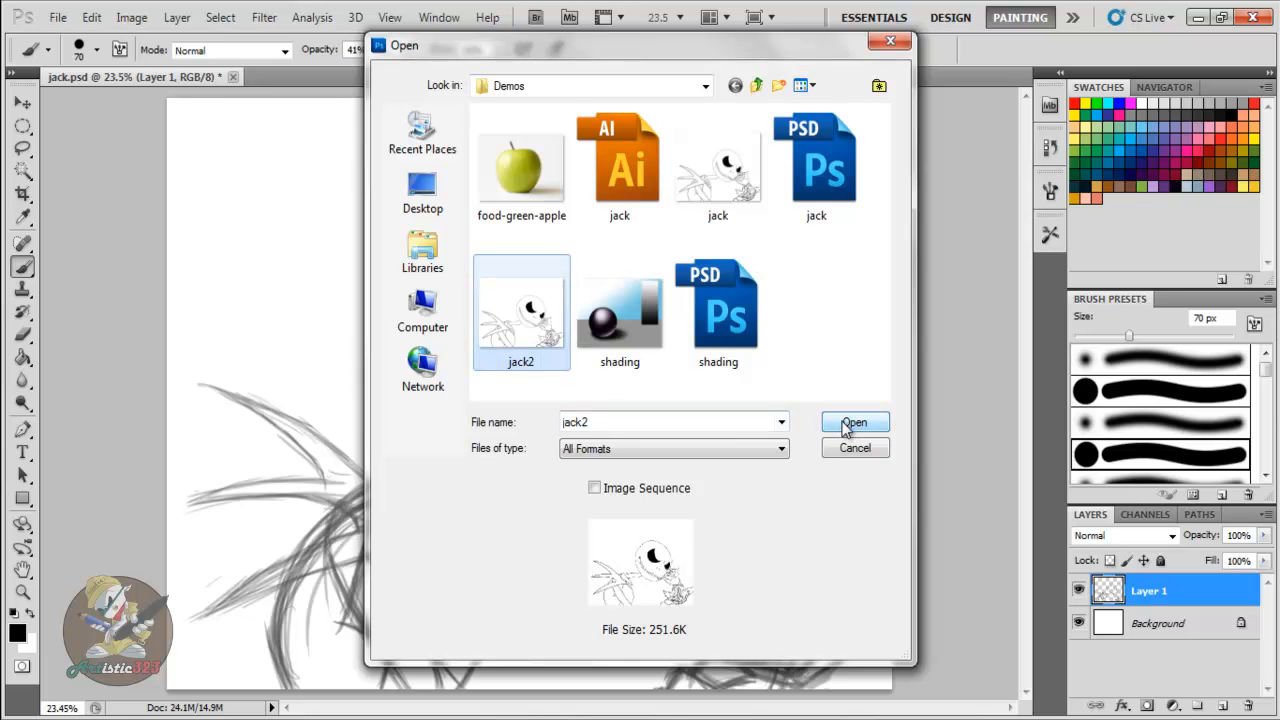
left_click(853, 422)
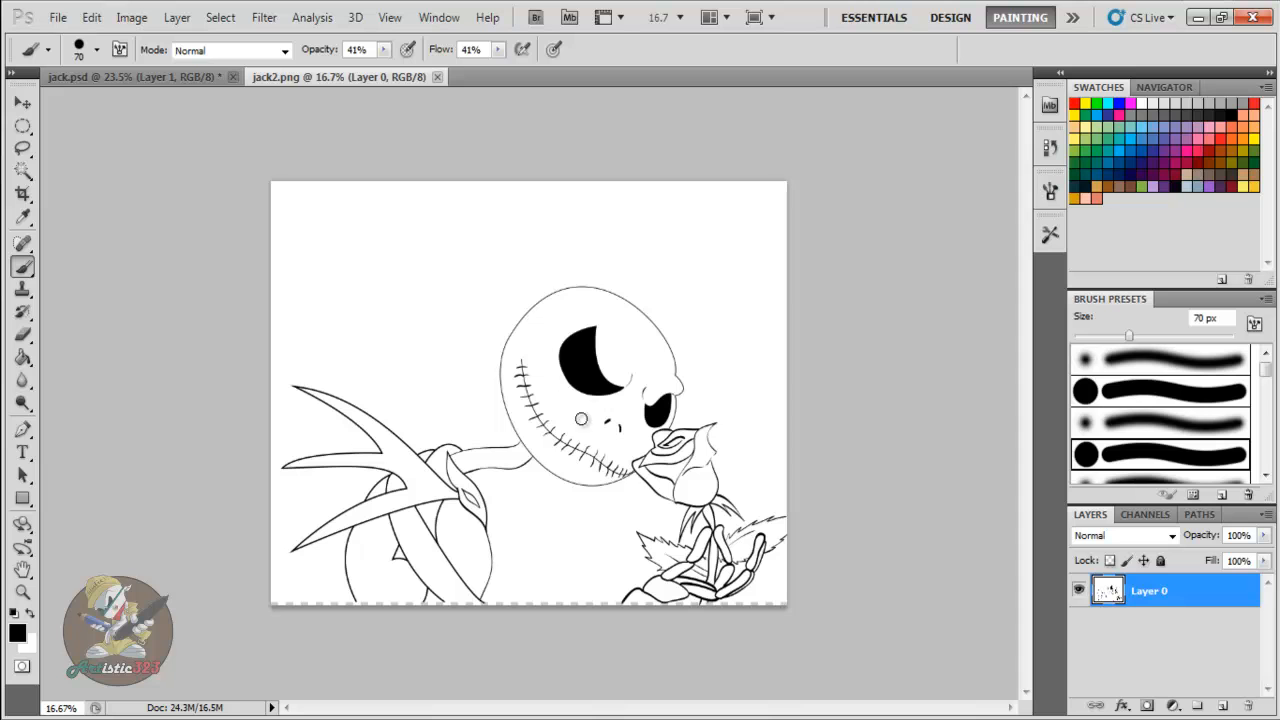
- Try shifting the single-layer line art slightly with the Move tool and close jack2.png
left_click(22, 103)
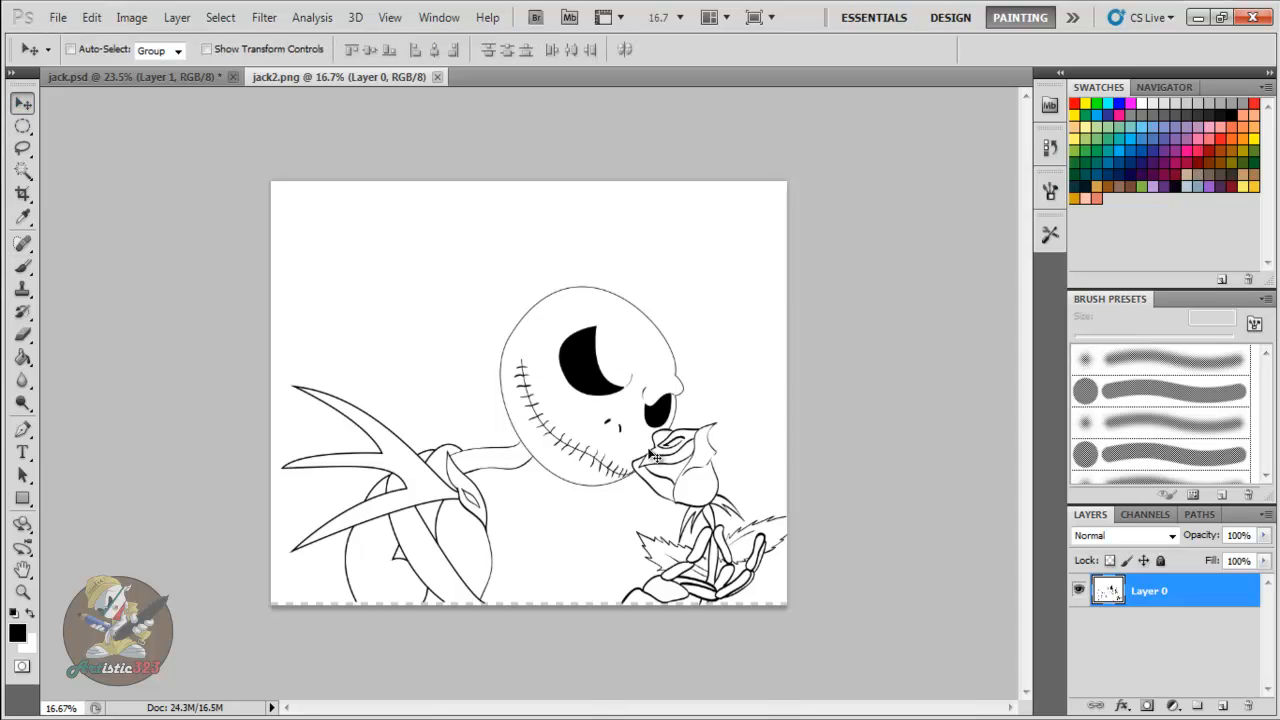
mouse_move(614, 447)
left_mouse_down()
mouse_move(612, 481)
mouse_move(611, 432)
mouse_move(608, 458)
mouse_move(606, 442)
left_mouse_up()
left_click(437, 77)
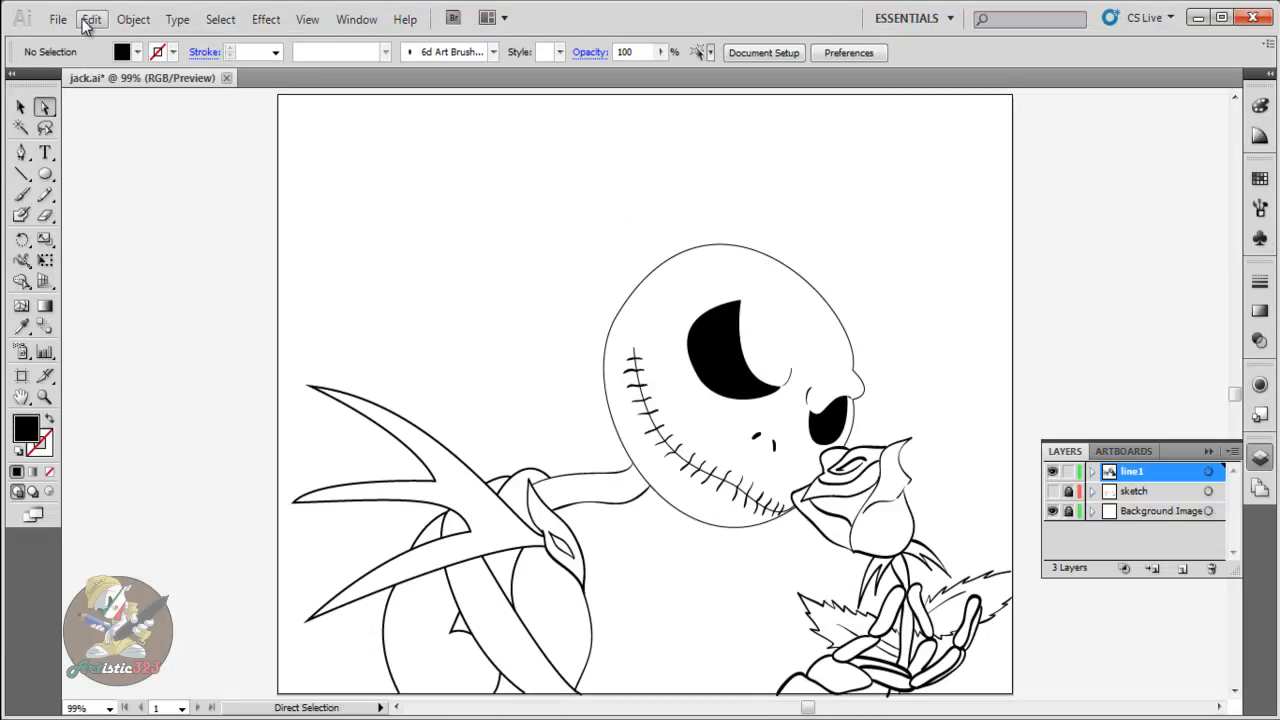
- Set up an export of the line art in Photoshop (PSD) format as jack2.psd, declining to replace jack.psd
left_click(58, 19)
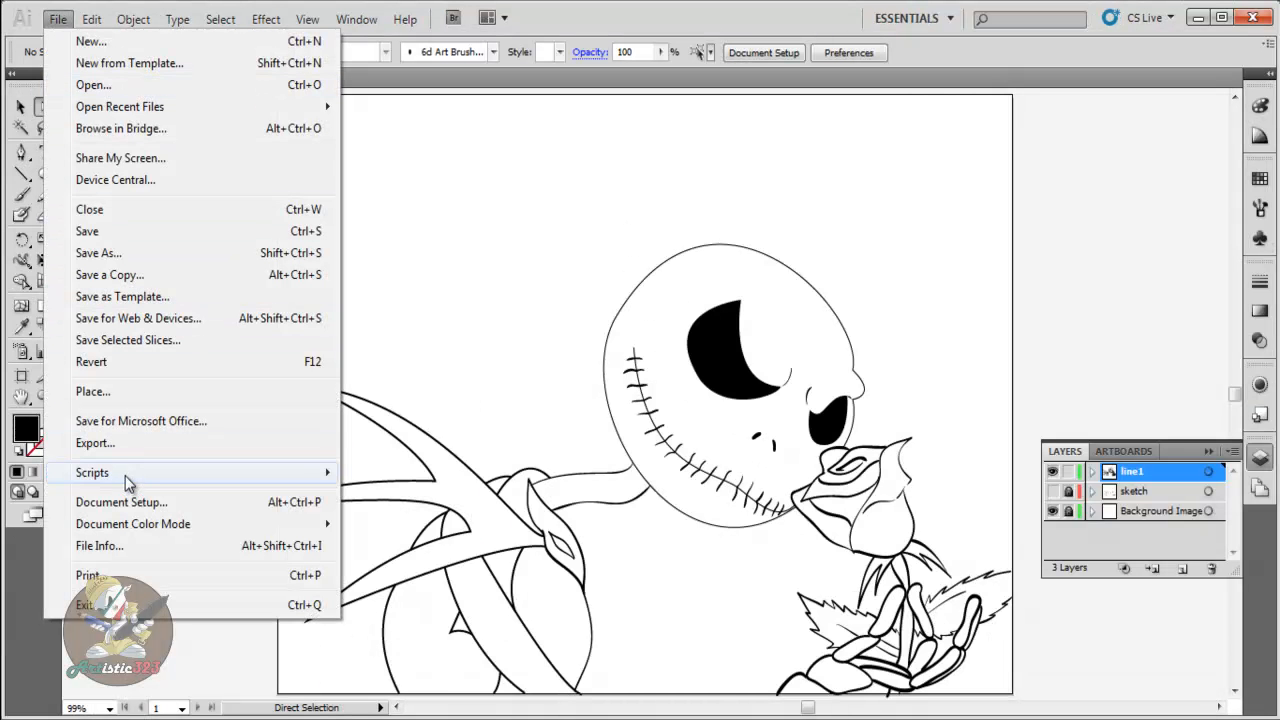
left_click(95, 443)
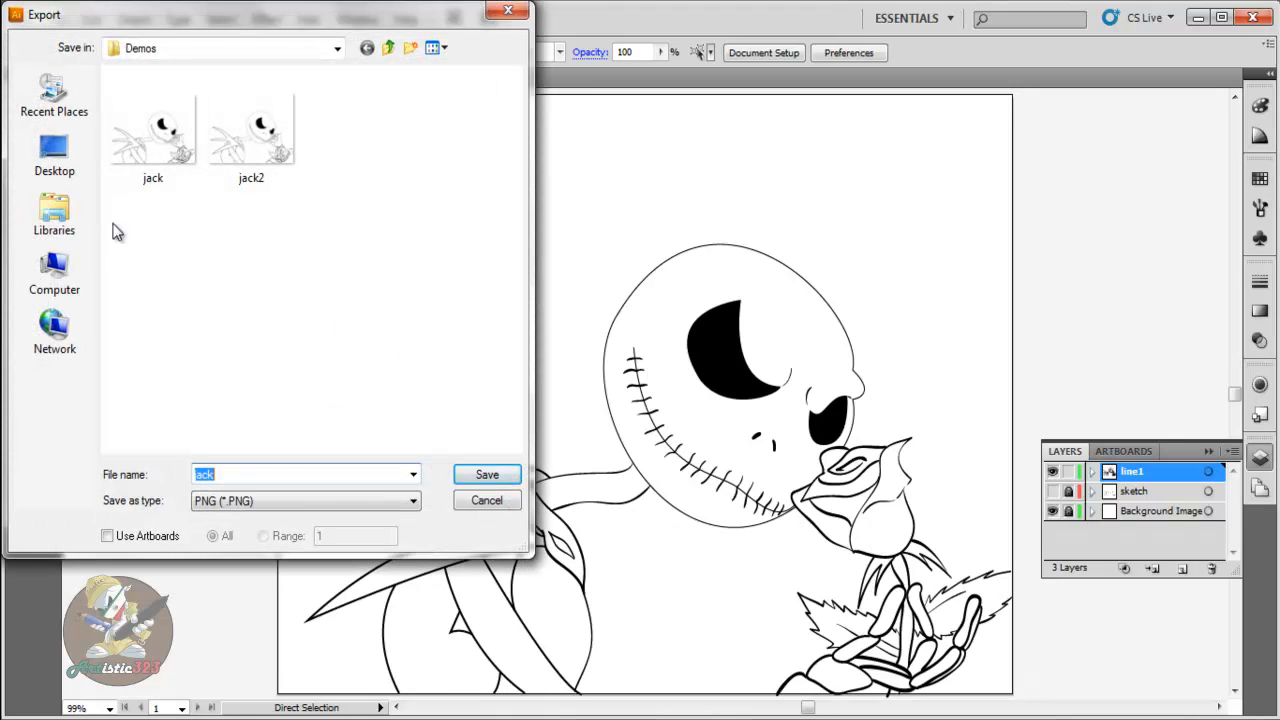
left_click(412, 502)
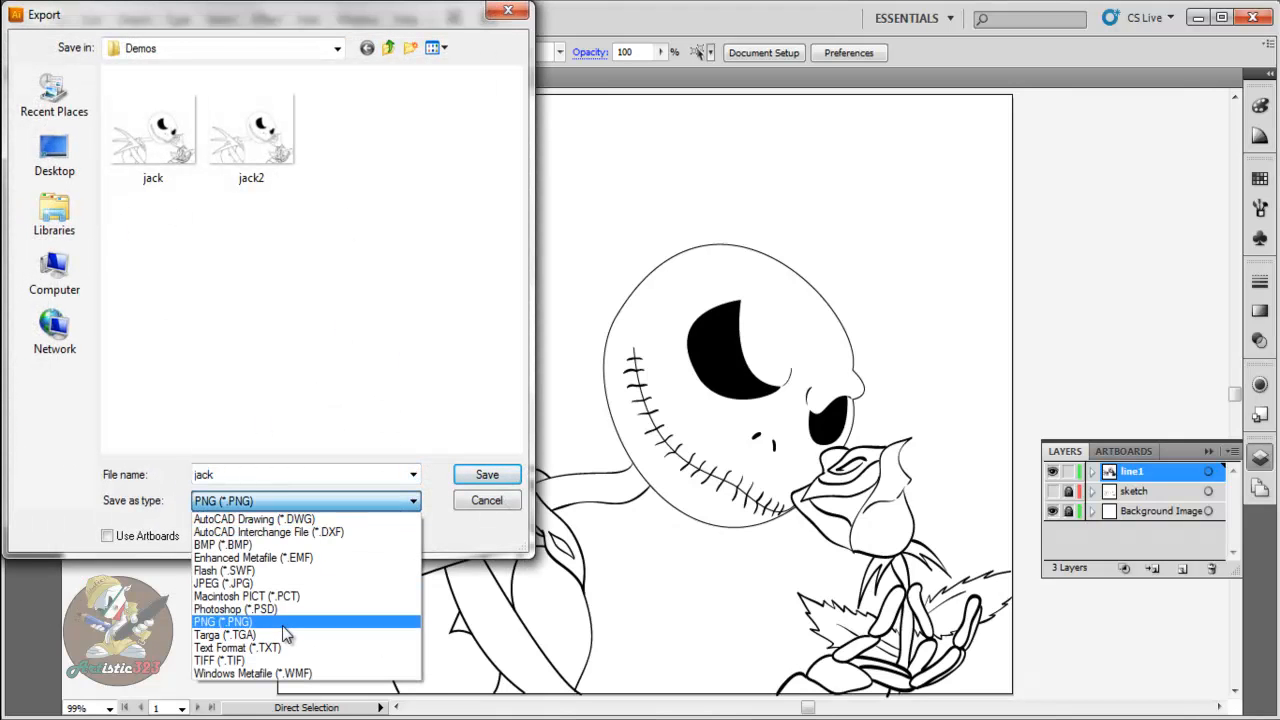
left_click(297, 609)
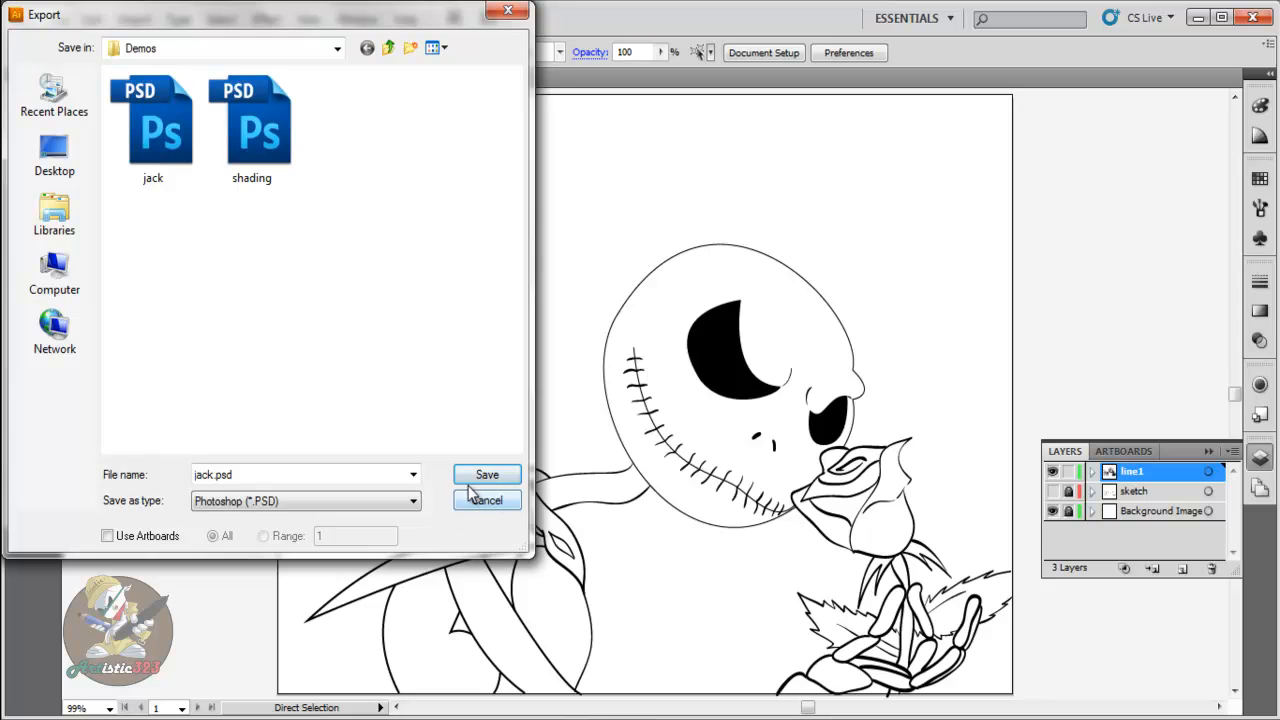
left_click(480, 476)
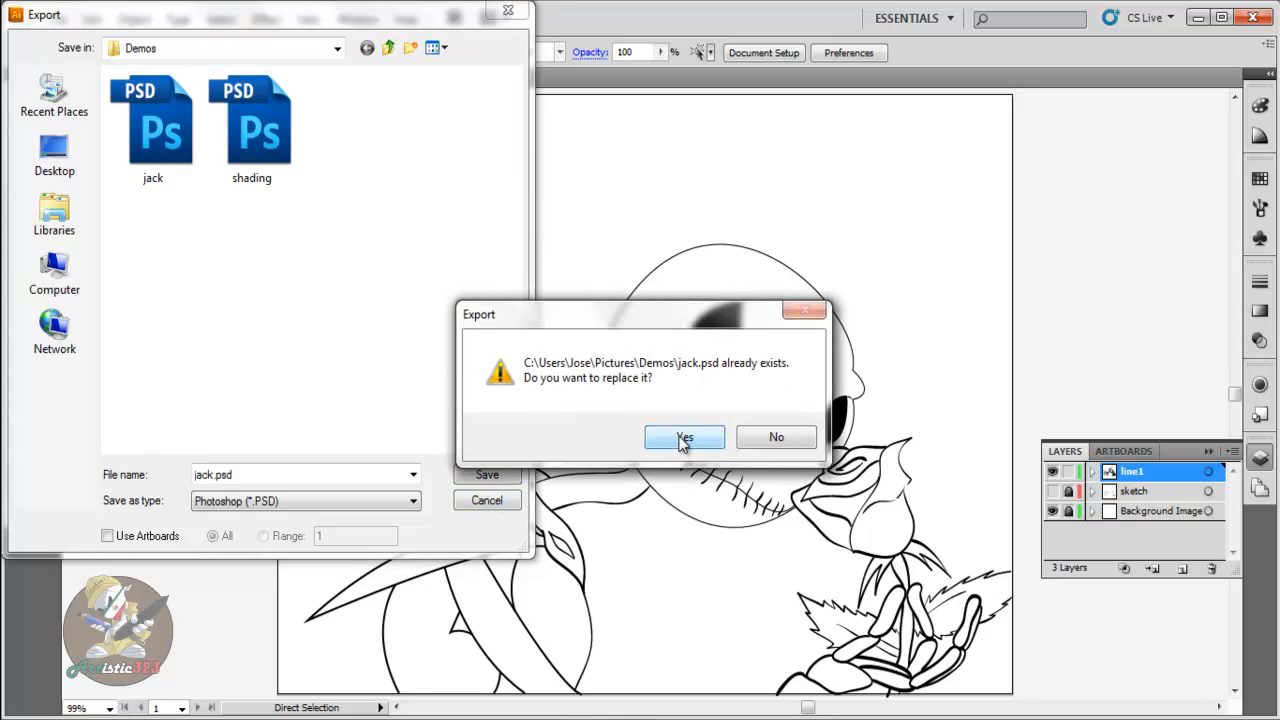
left_click(752, 440)
left_click(214, 476)
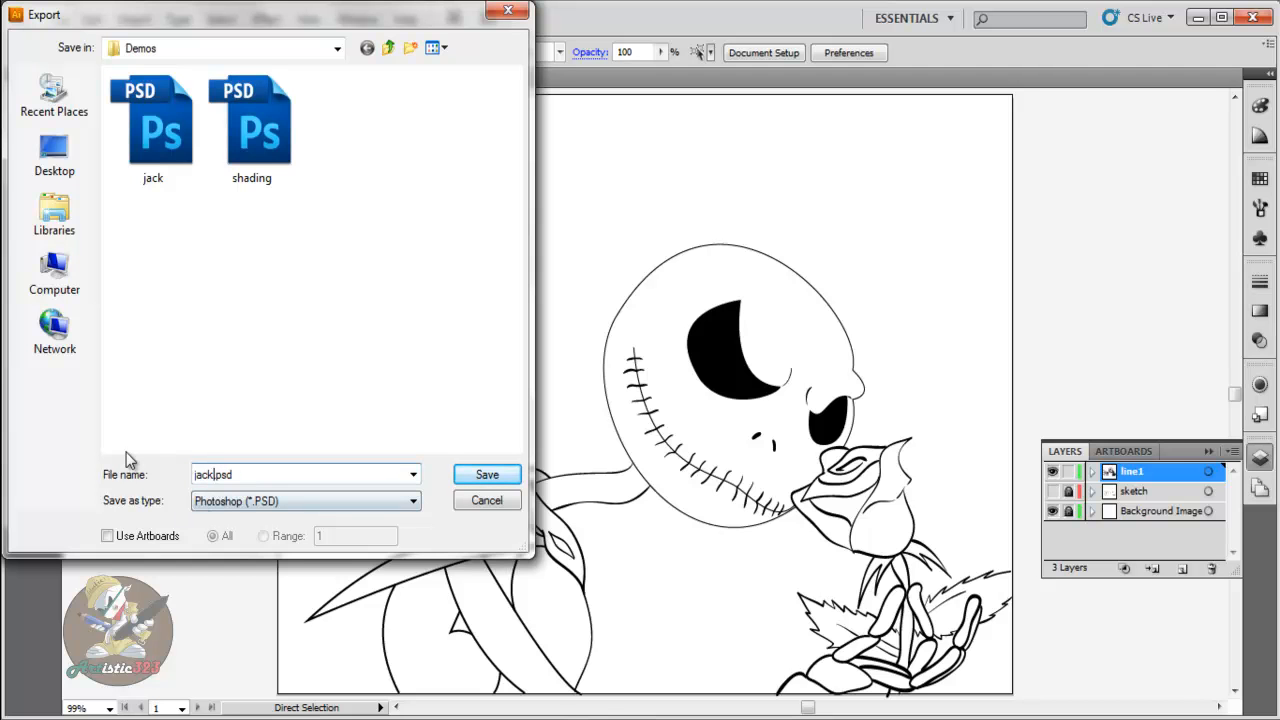
type("2")
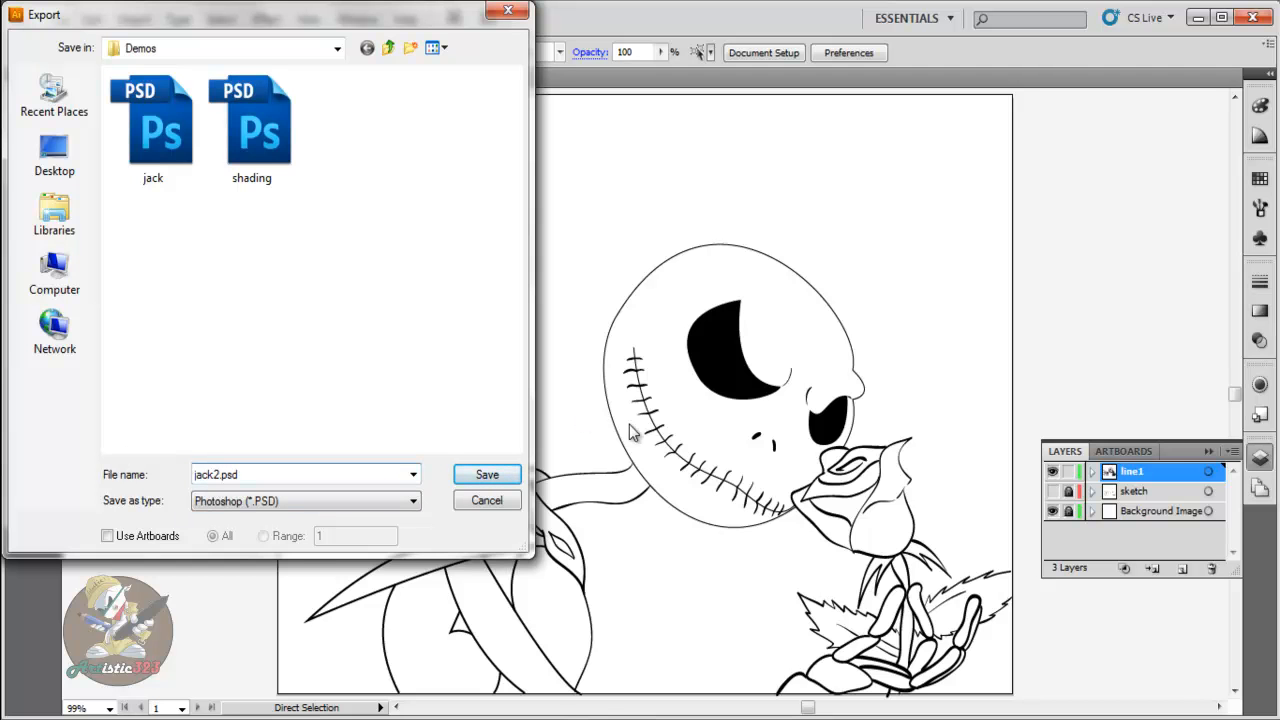
left_click(500, 476)
- Write the Photoshop export with the RGB color model at High (300 ppi) resolution
left_click(498, 313)
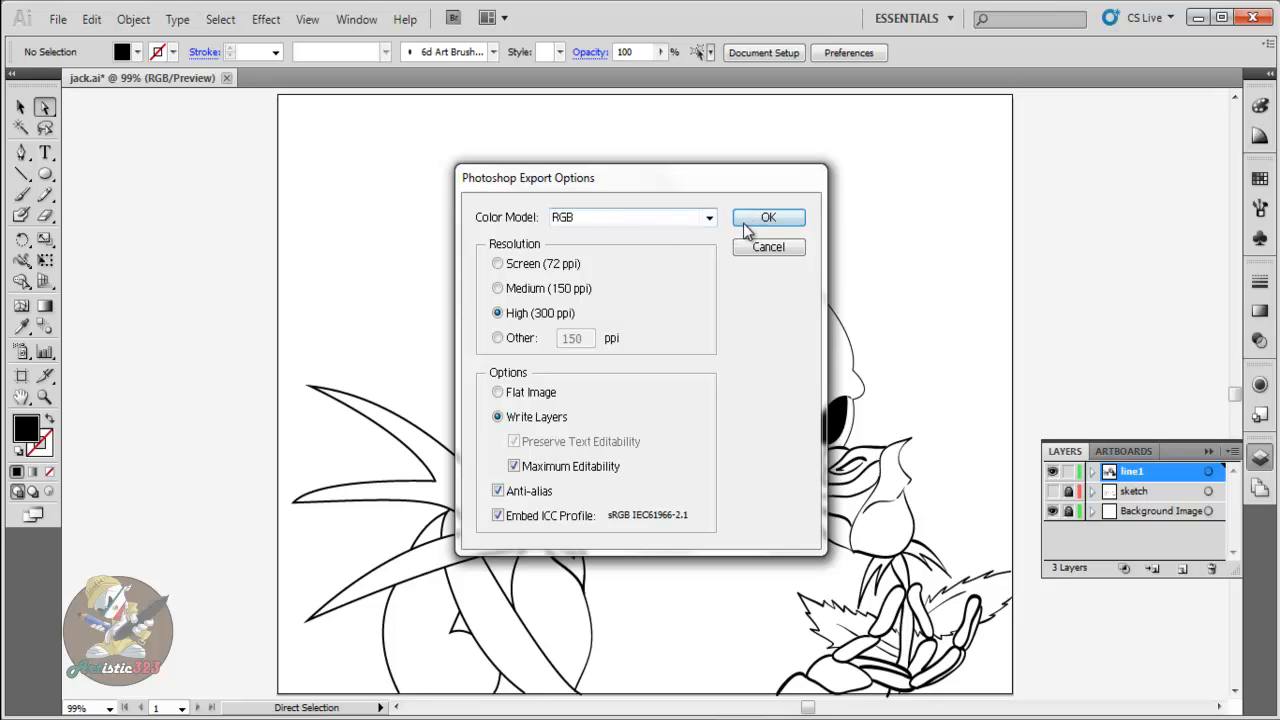
left_click(708, 220)
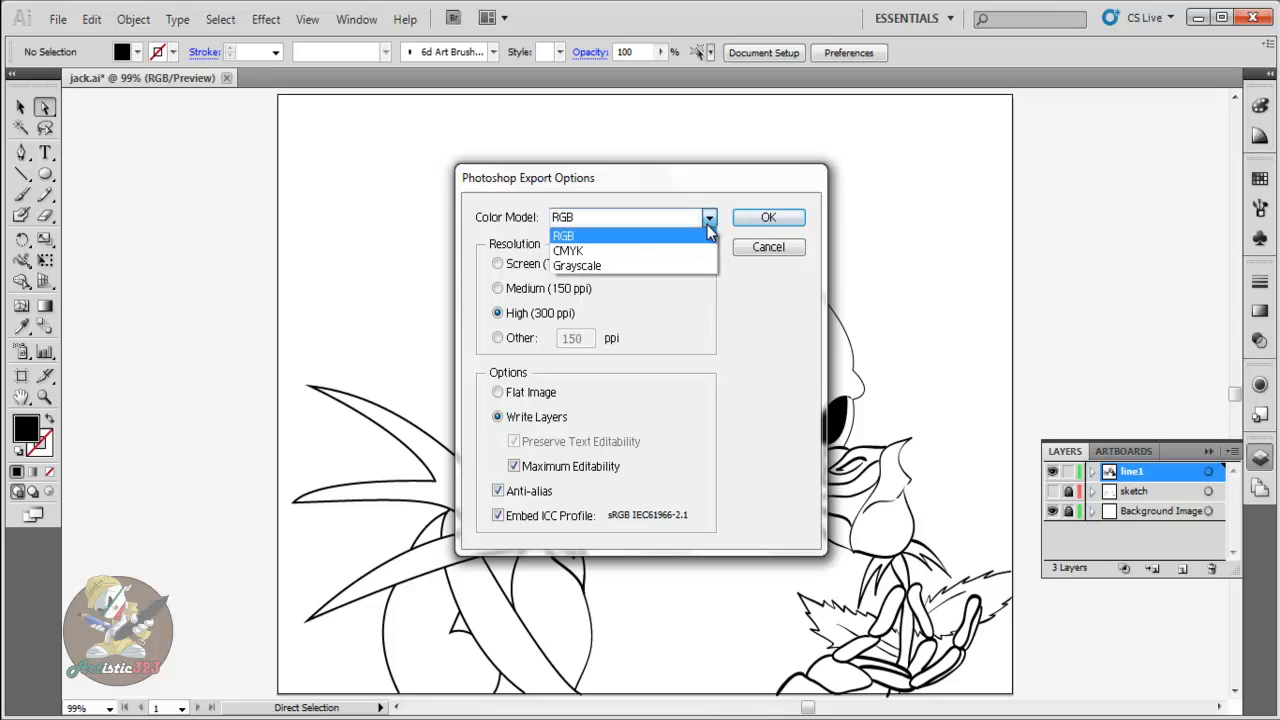
left_click(596, 238)
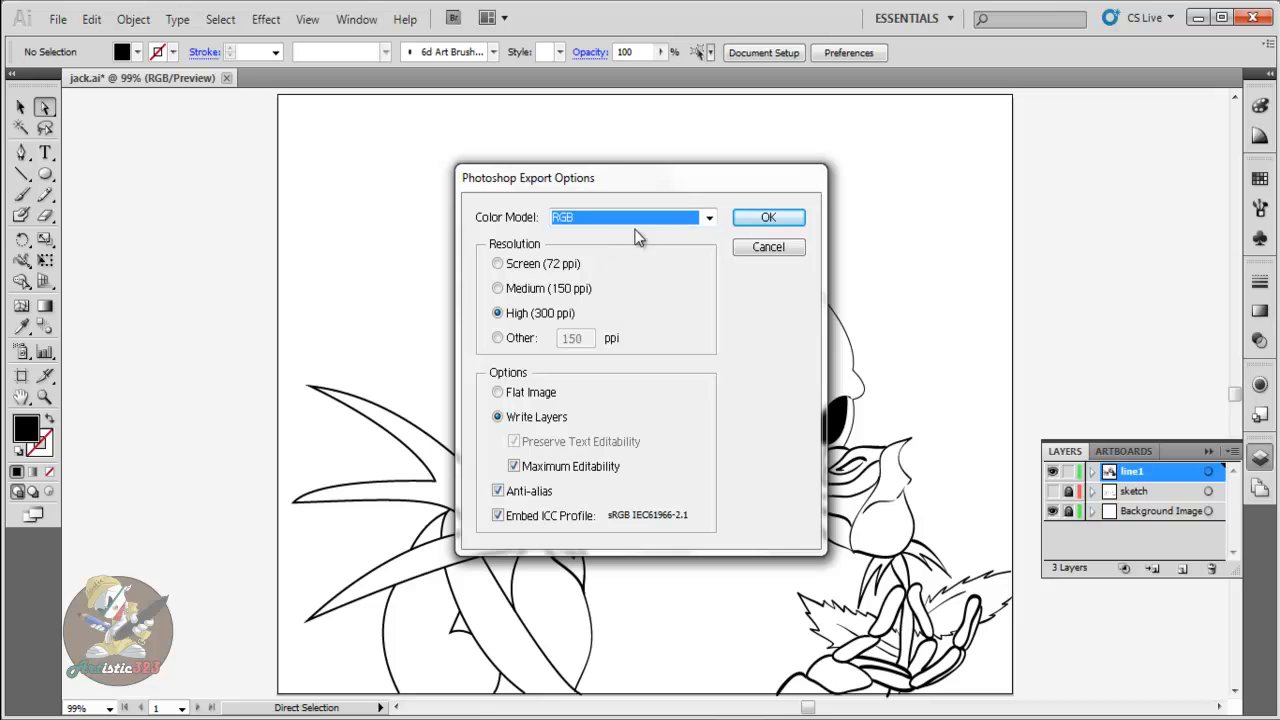
left_click(765, 218)
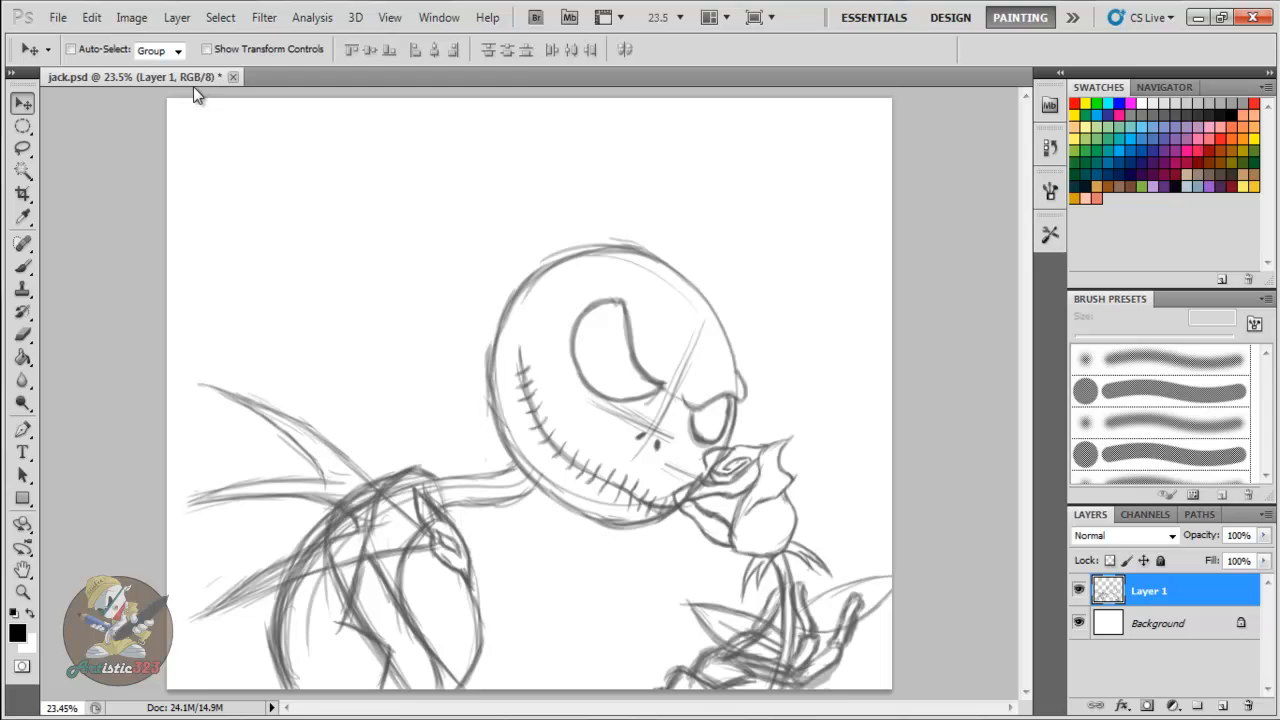
- Open the exported jack2 PSD from the Demos folder in Photoshop
left_click(58, 17)
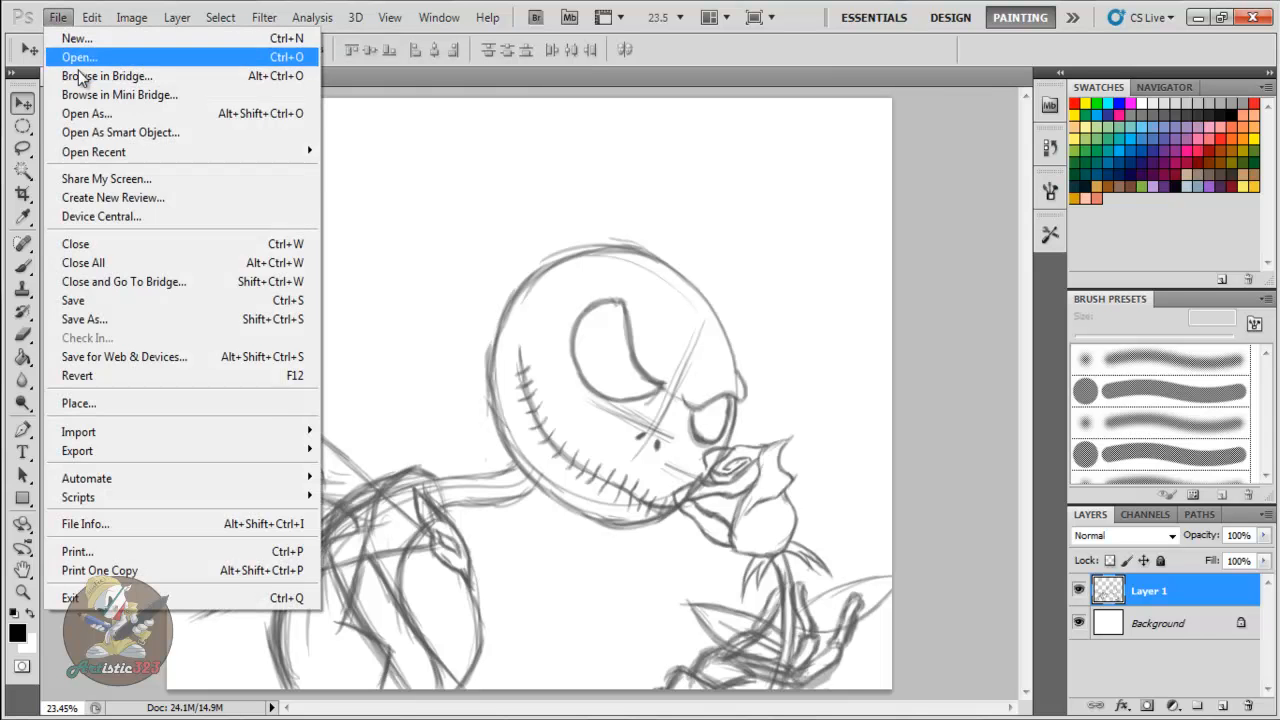
left_click(74, 57)
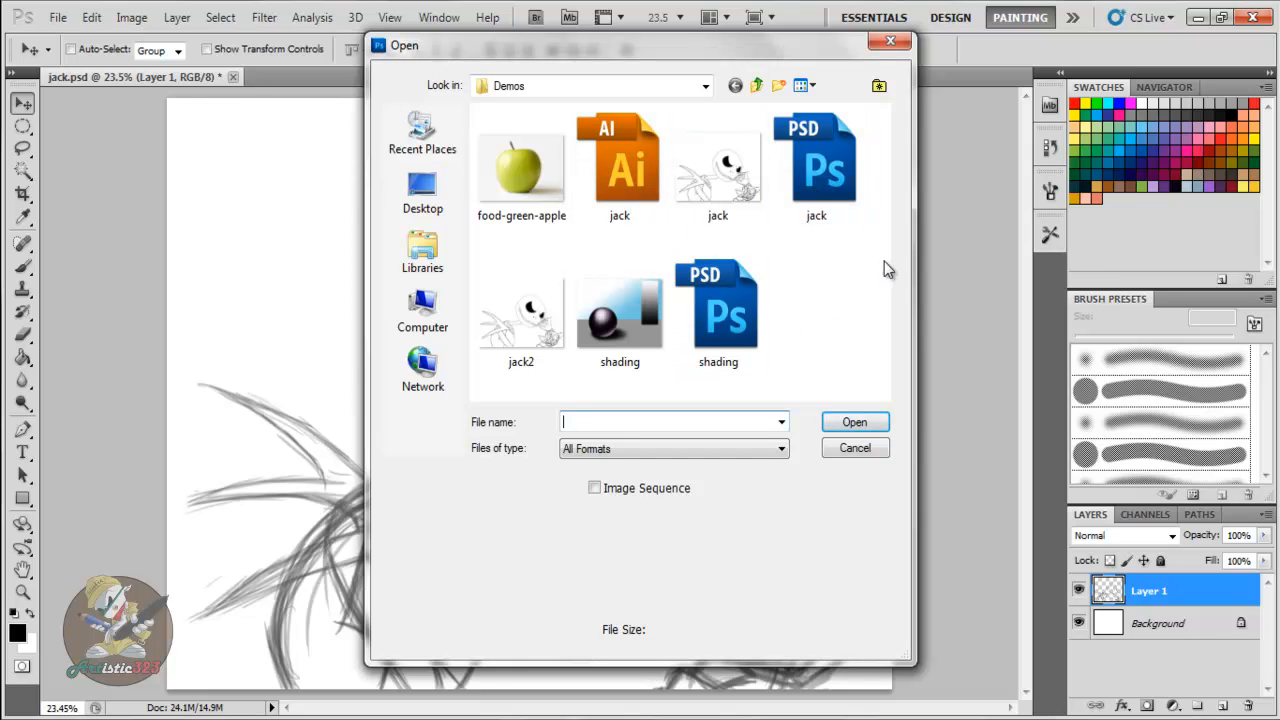
left_click(828, 185)
left_click(815, 315)
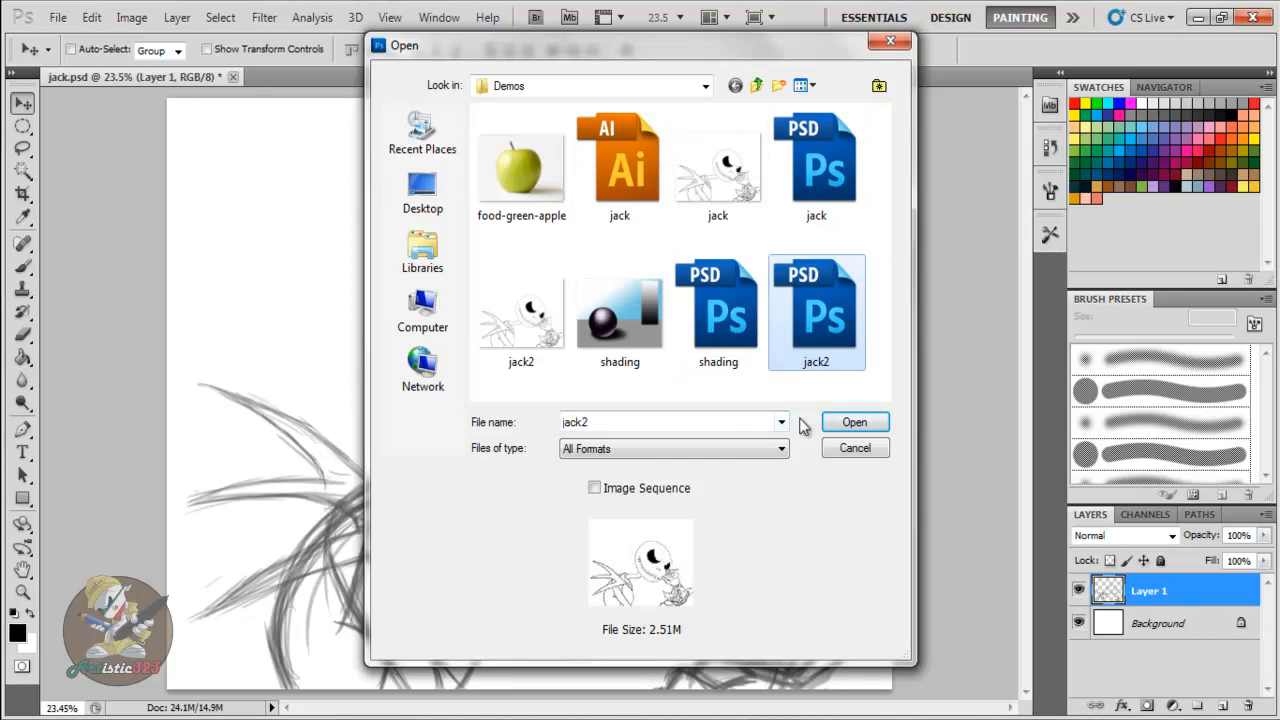
left_click(850, 422)
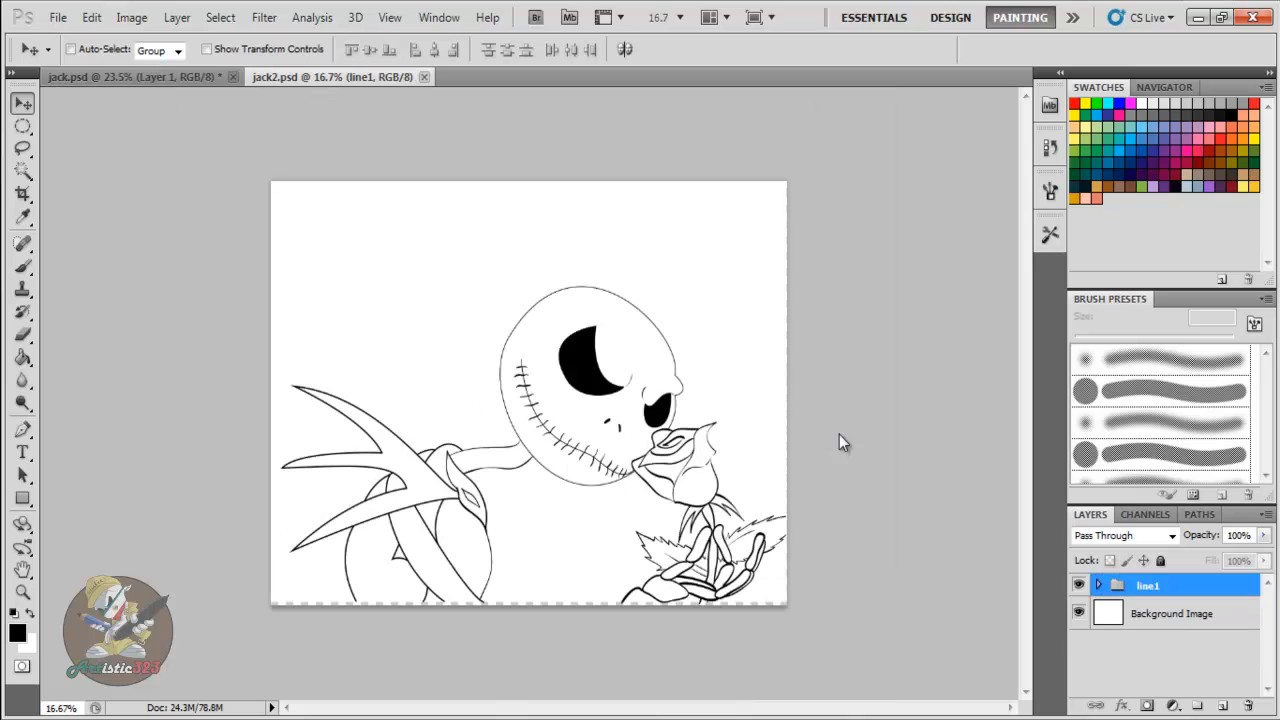
- Check the layer separation by repeatedly hiding and showing the line1 group, and select the Background Image layer
left_click(1078, 586)
left_click(1079, 590)
left_click(1079, 590)
left_click(1079, 590)
left_click(1079, 590)
left_click(1079, 590)
left_click(1079, 590)
left_click(1079, 590)
left_click(1118, 615)
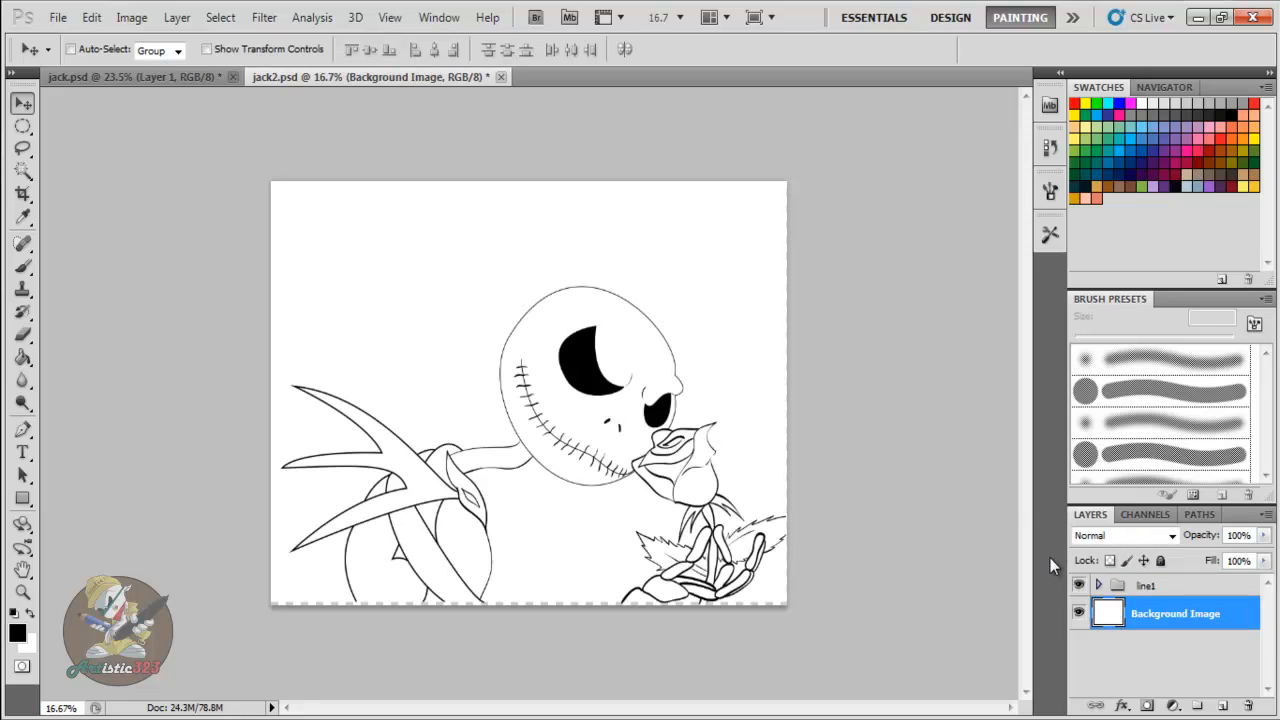